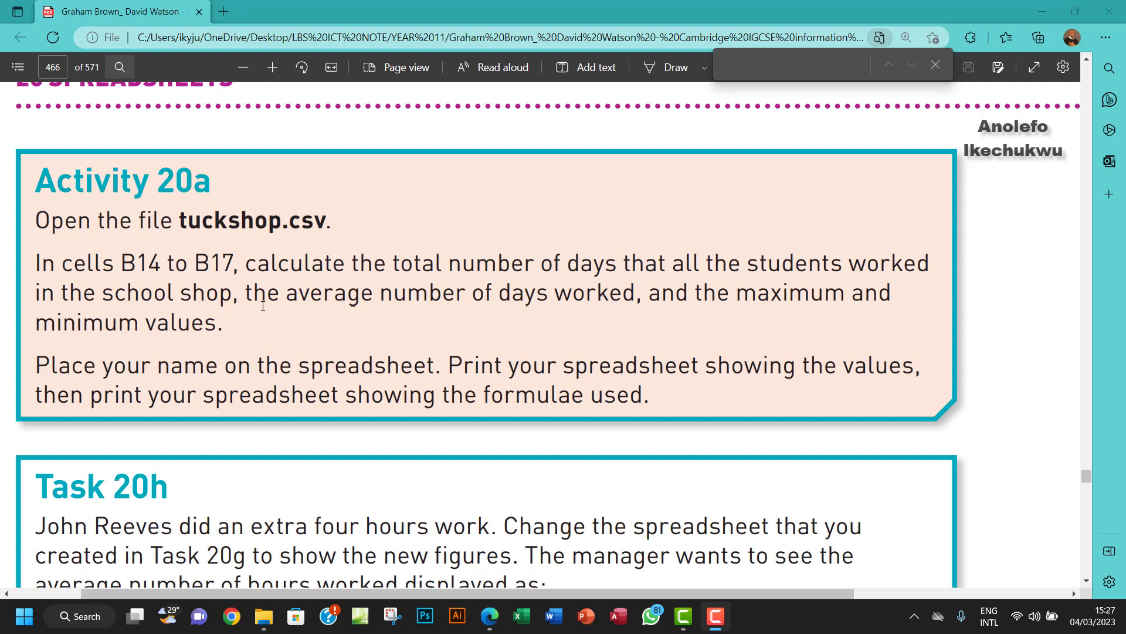
Highlight the Activity 20a paragraph from 'In cells B14 to B17' through 'minimum values.'.
left_click_drag(408, 293, 572, 299)
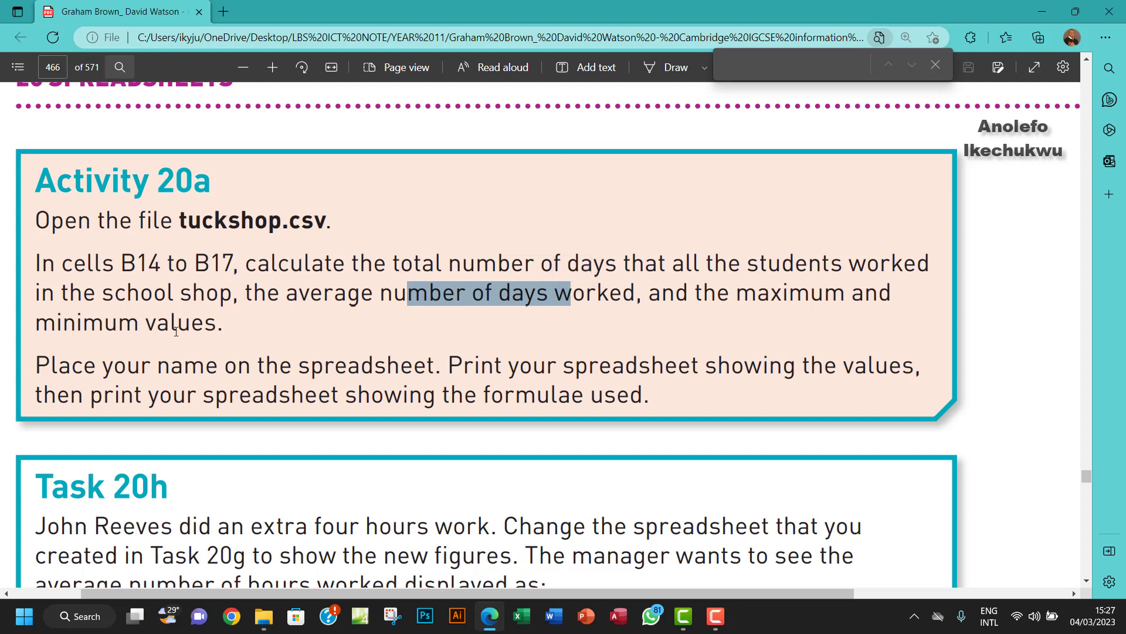
left_click_drag(139, 326, 220, 323)
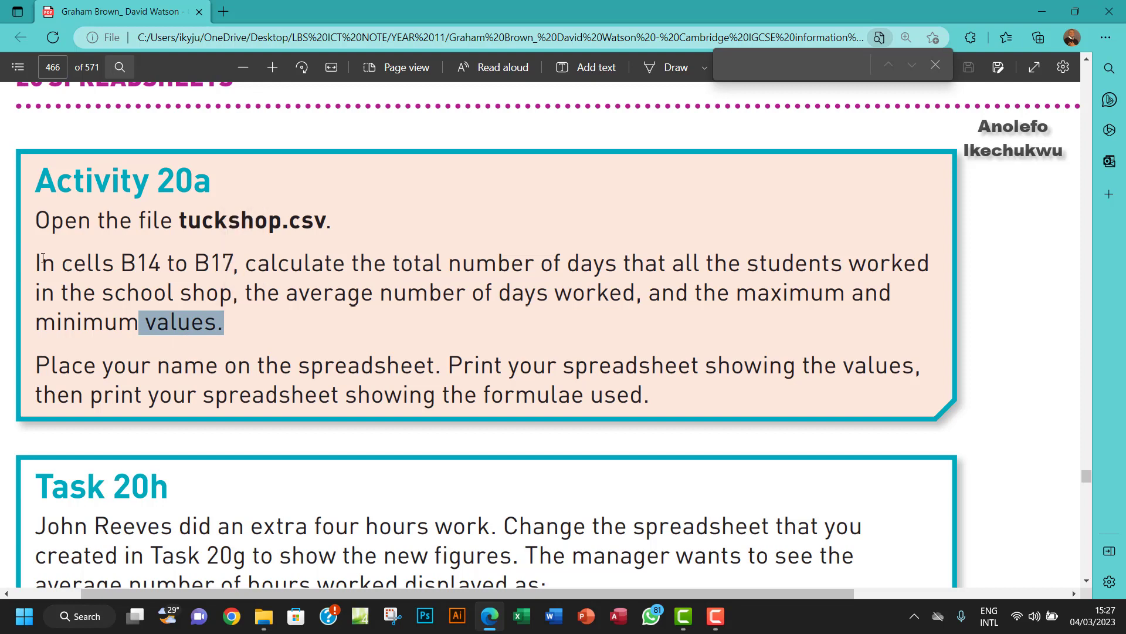
left_click_drag(17, 258, 224, 321)
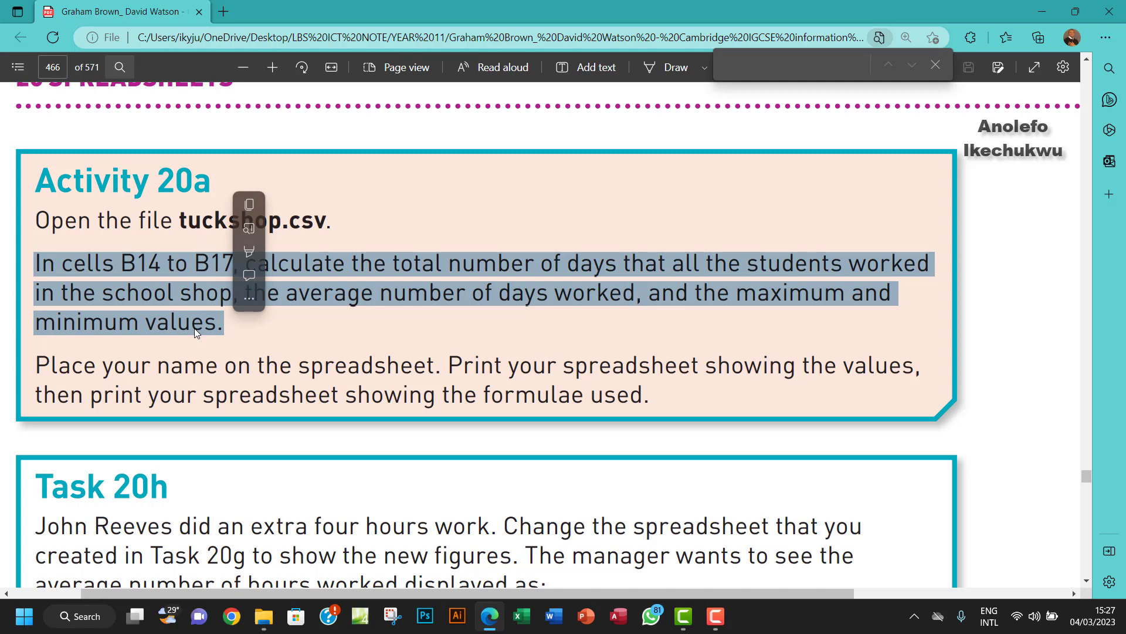
Open tuckshop.csv from the Chapter 20 source files folder.
left_click(264, 616)
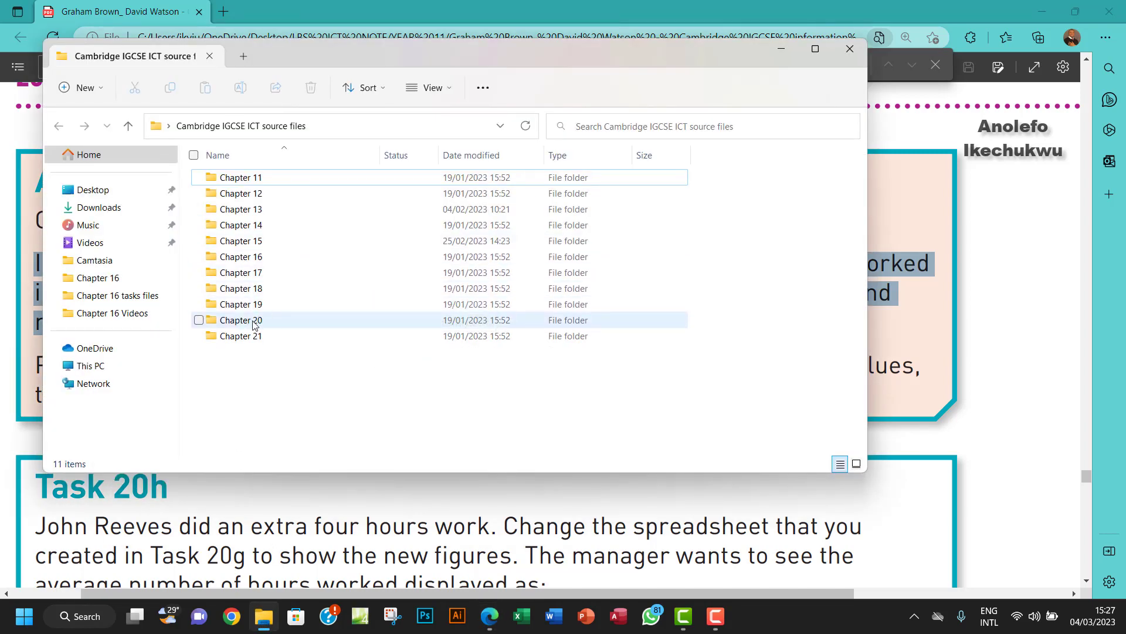
double_click(254, 321)
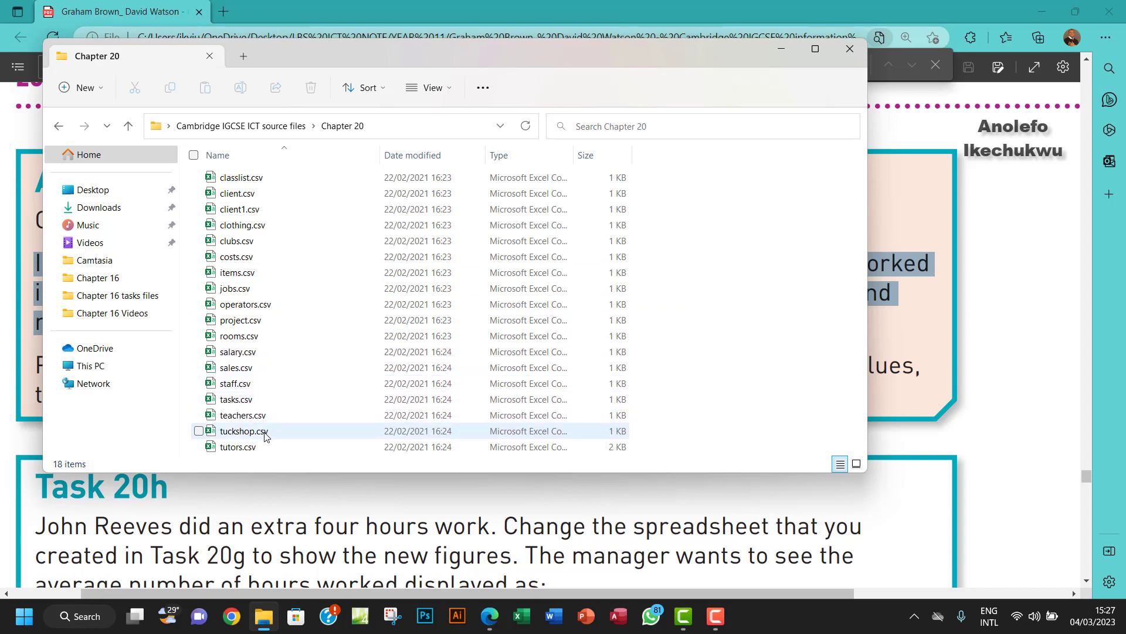
double_click(260, 435)
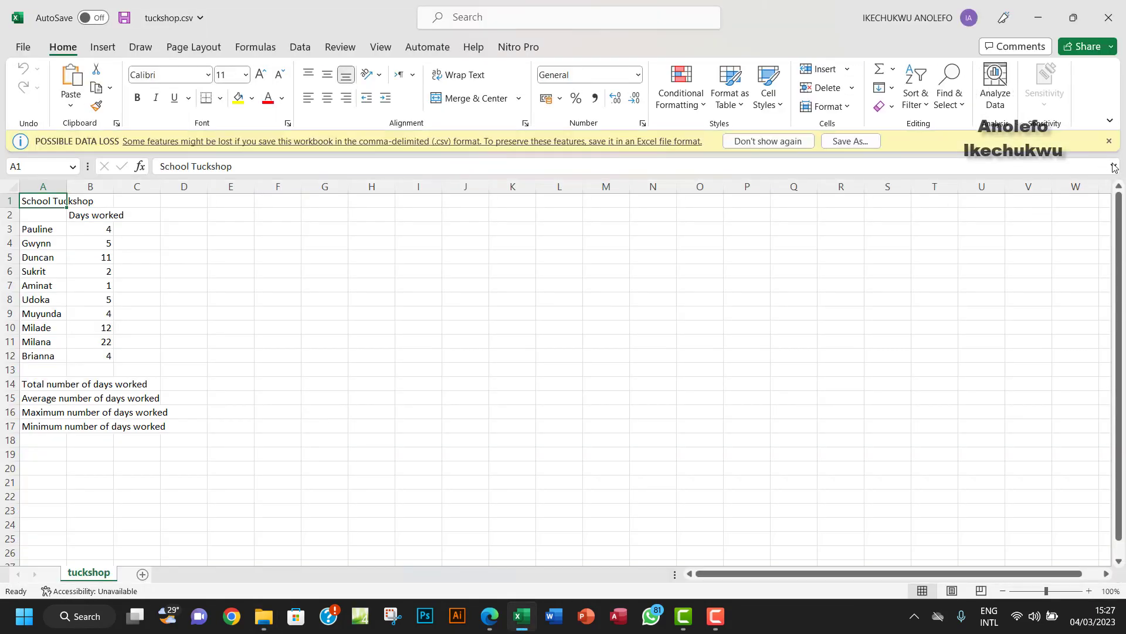
Dismiss the data loss warning and start a Save As browse to the Desktop.
left_click(1111, 142)
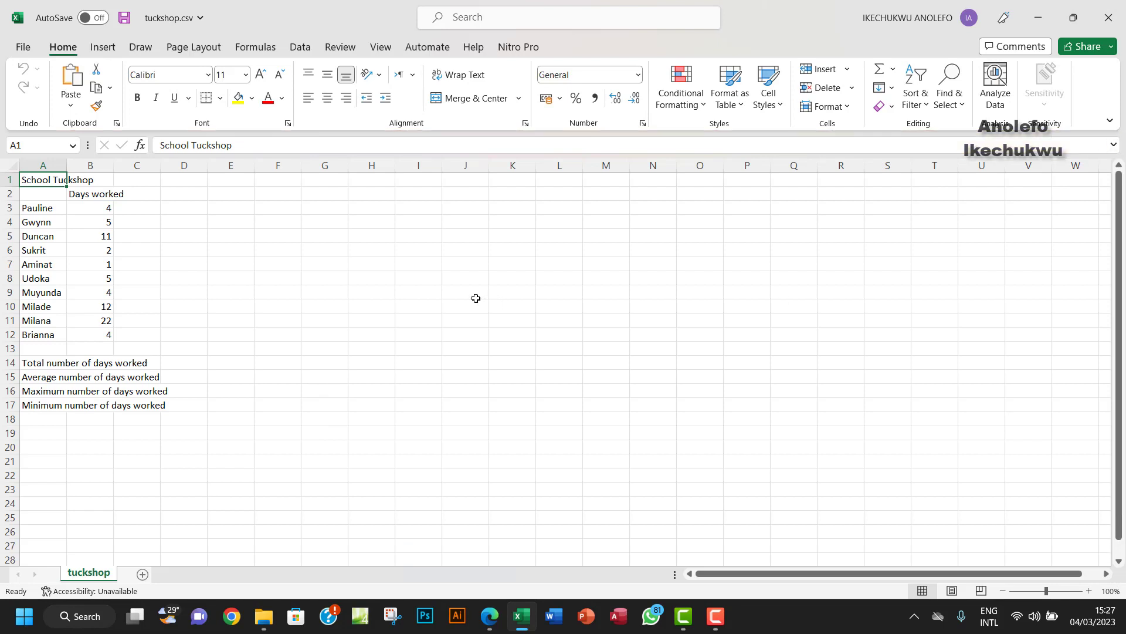
left_click(23, 47)
left_click(52, 242)
left_click(217, 280)
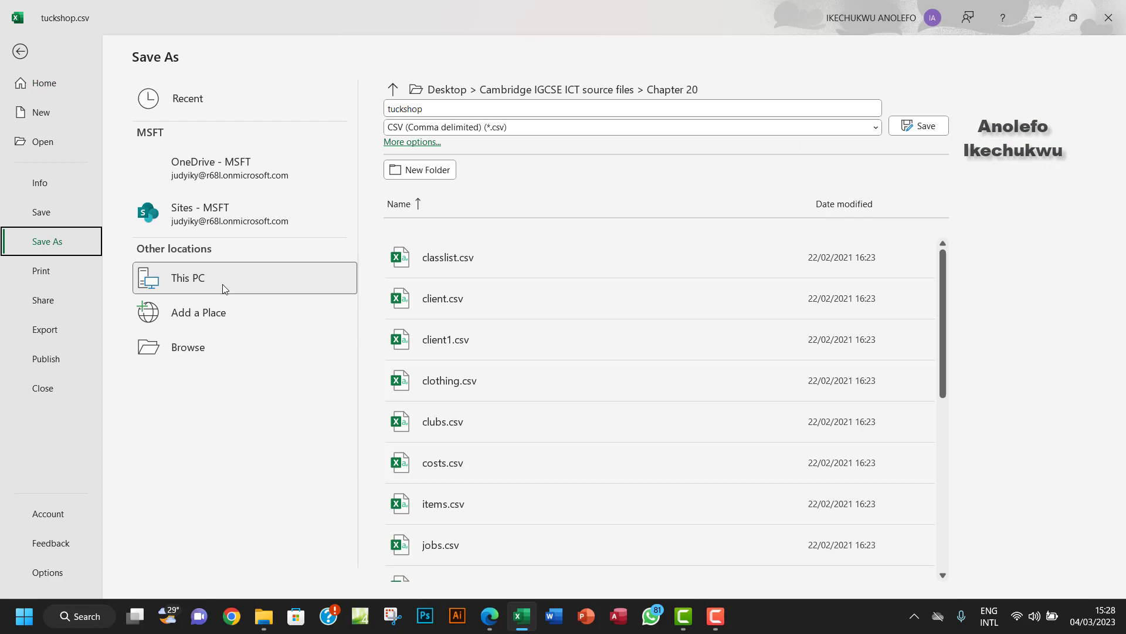
left_click(255, 346)
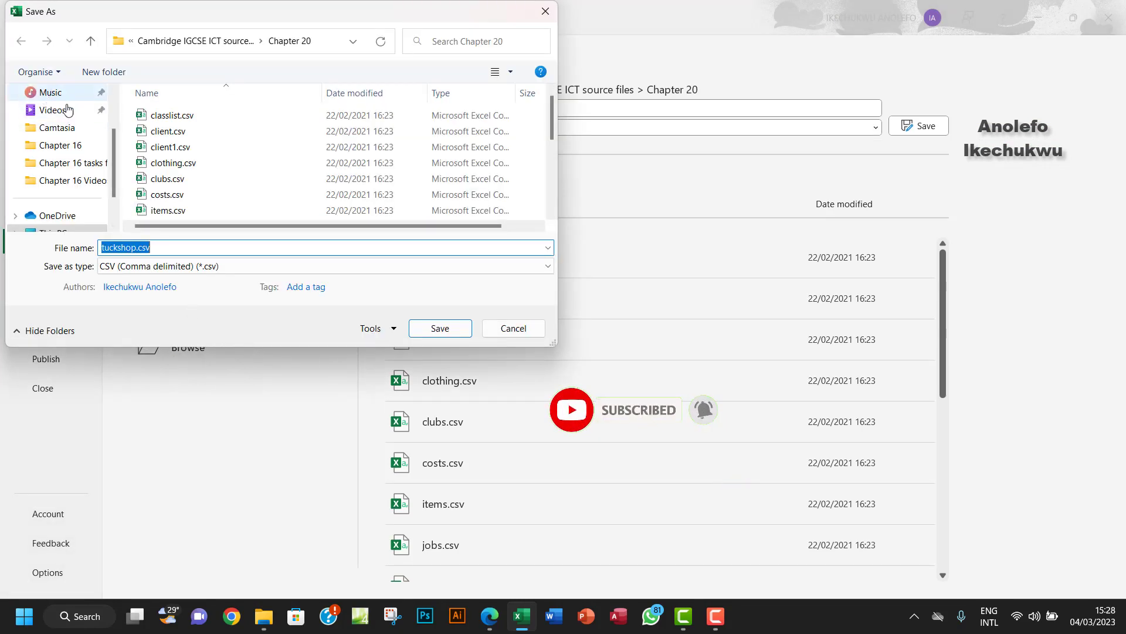
scroll(73, 119, "up", 2)
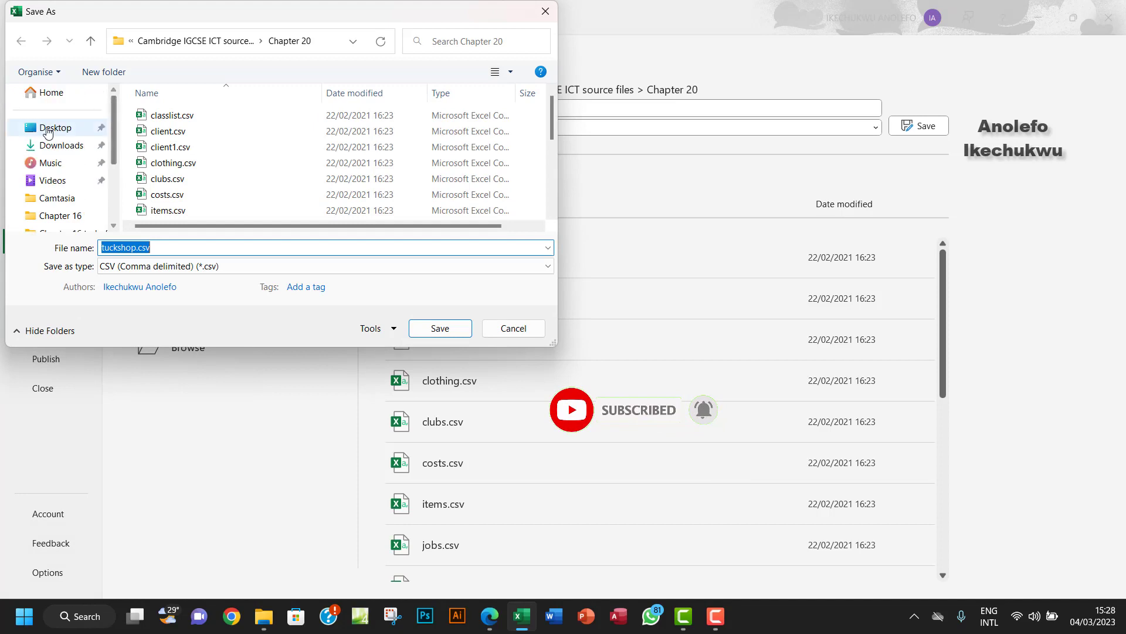
left_click(56, 127)
Save as Excel Workbook 'activity 20a' in the Chapter 16 tasks files folder.
double_click(193, 180)
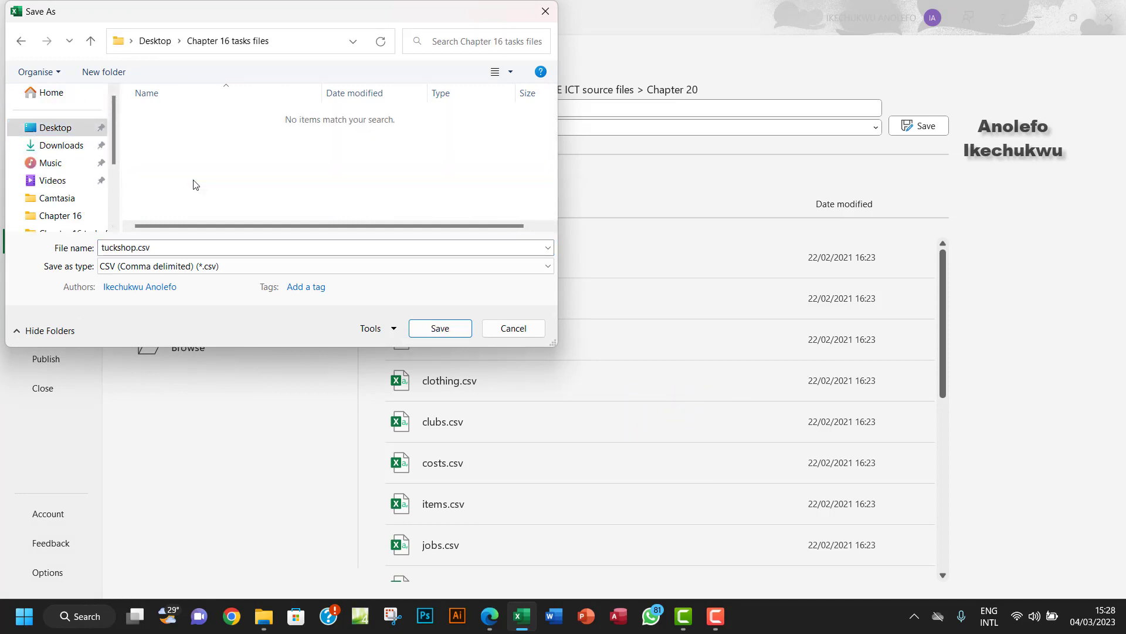
left_click(215, 265)
left_click(176, 281)
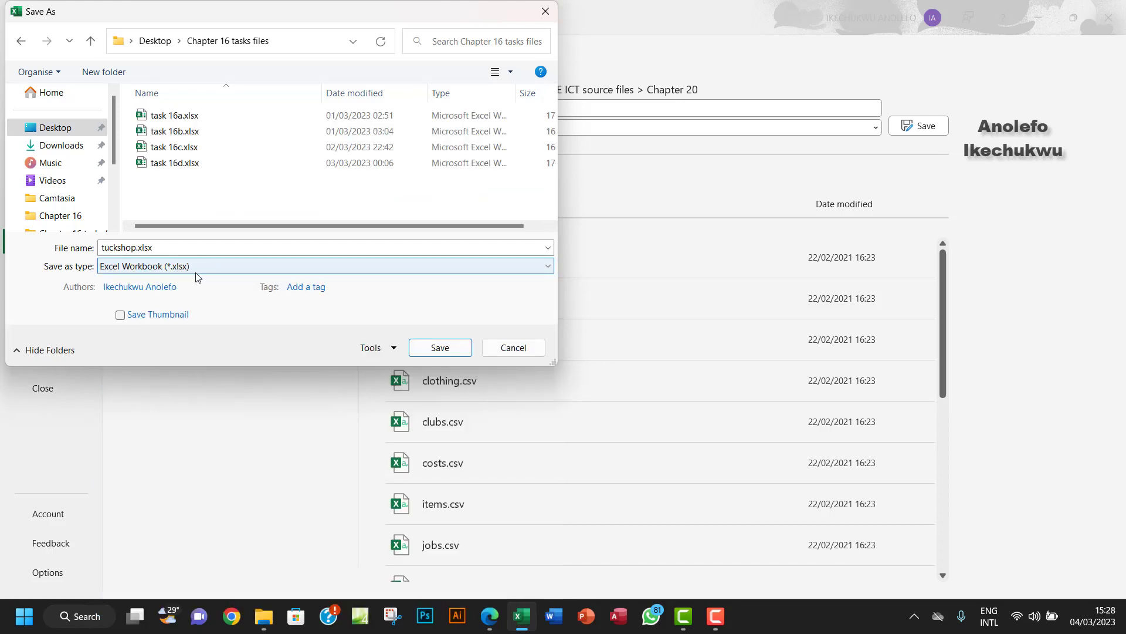
double_click(172, 251)
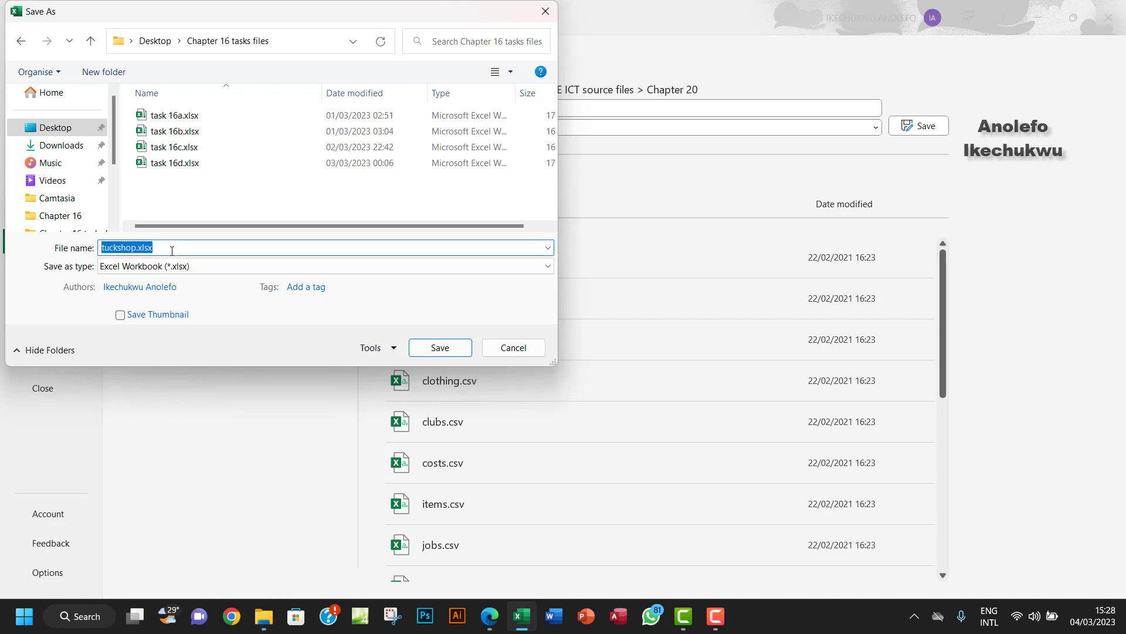
type("activity 20a")
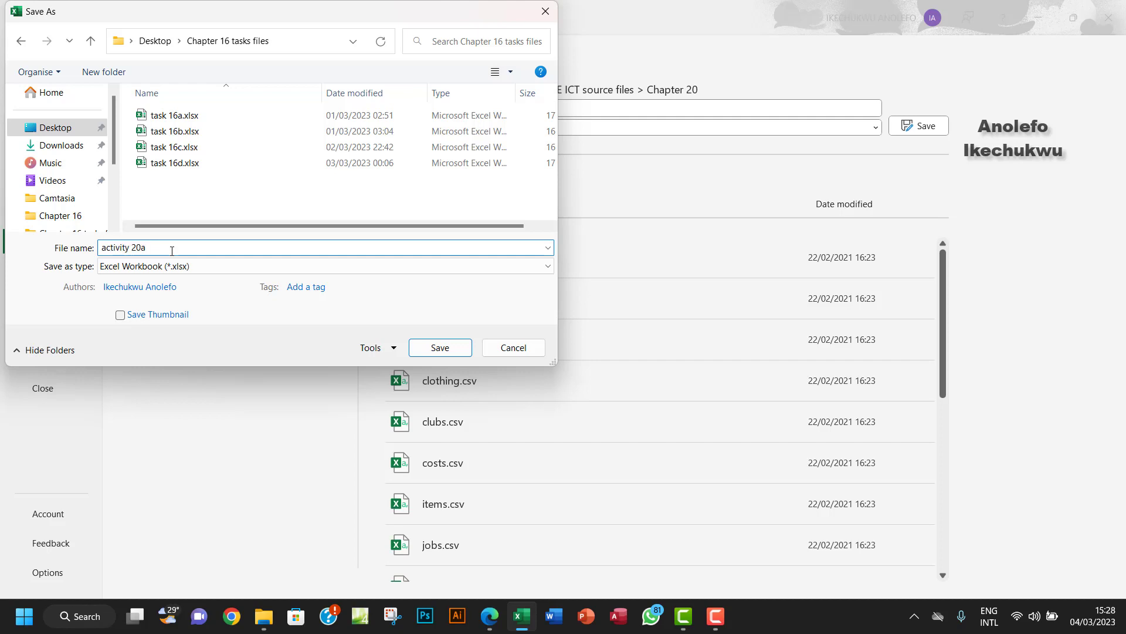
left_click(439, 347)
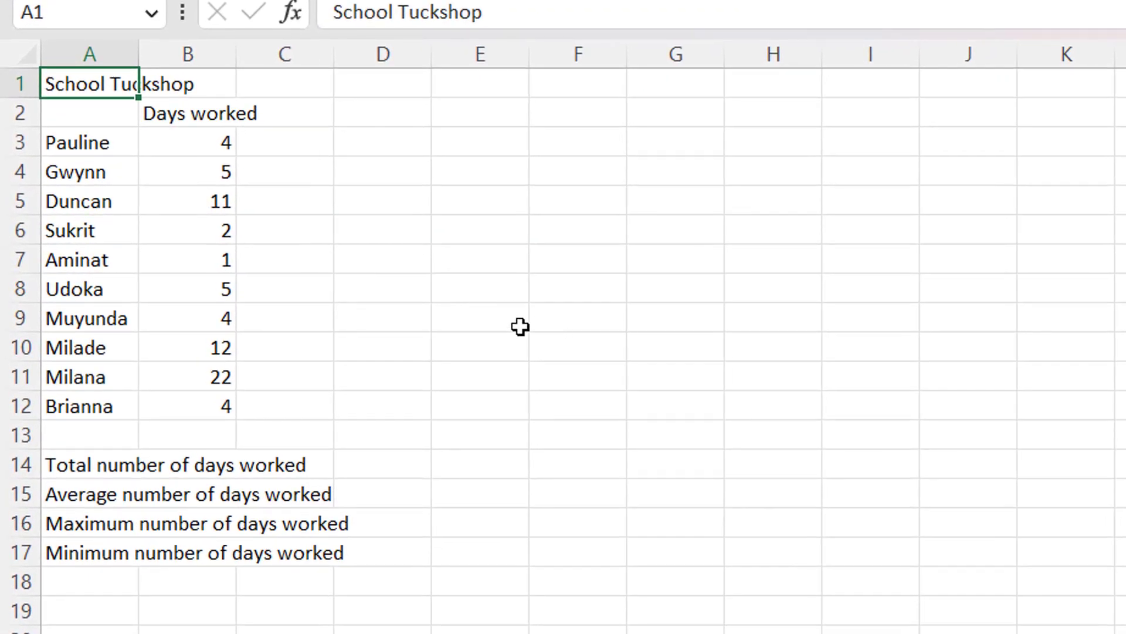
Autofit columns A and B, then enter =SUM(B3:B12) in B14, giving 70.
double_click(138, 54)
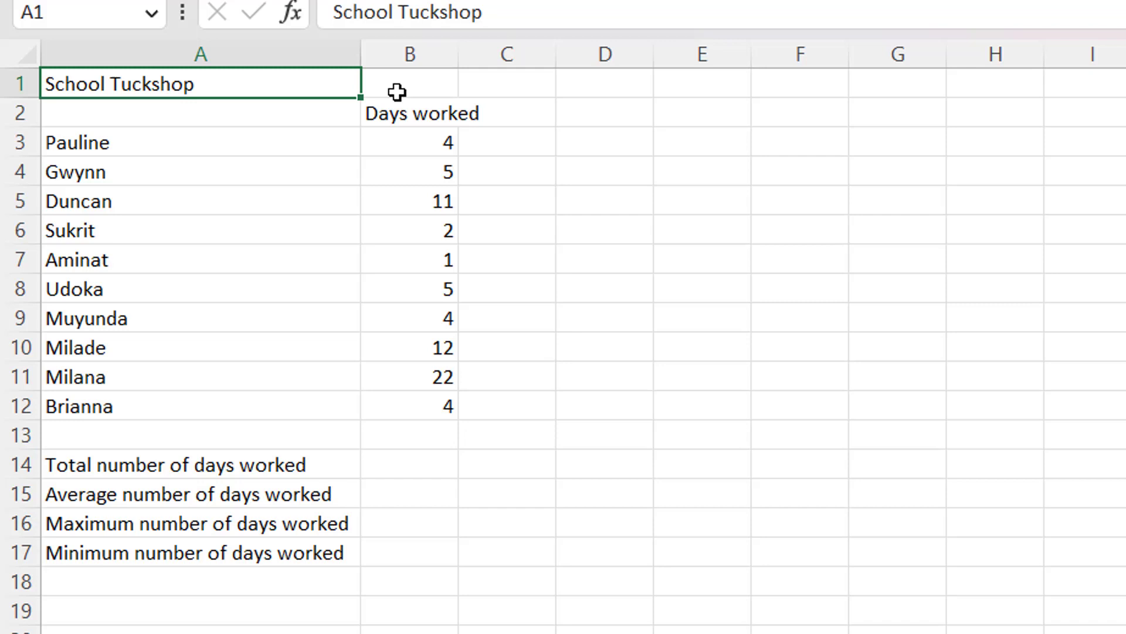
double_click(458, 58)
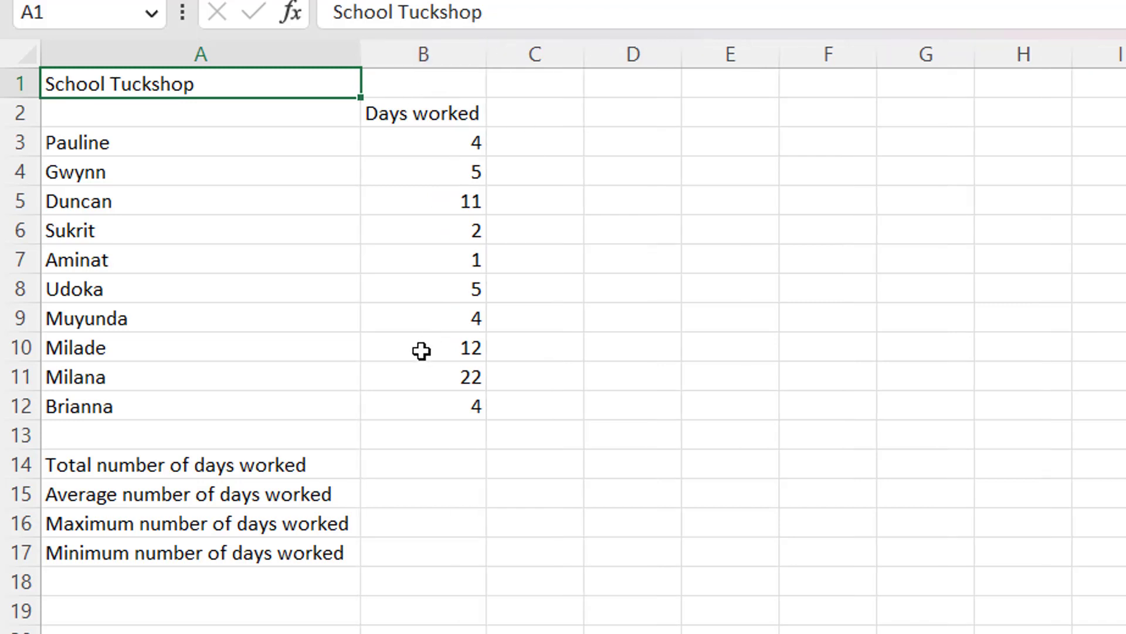
left_click(399, 463)
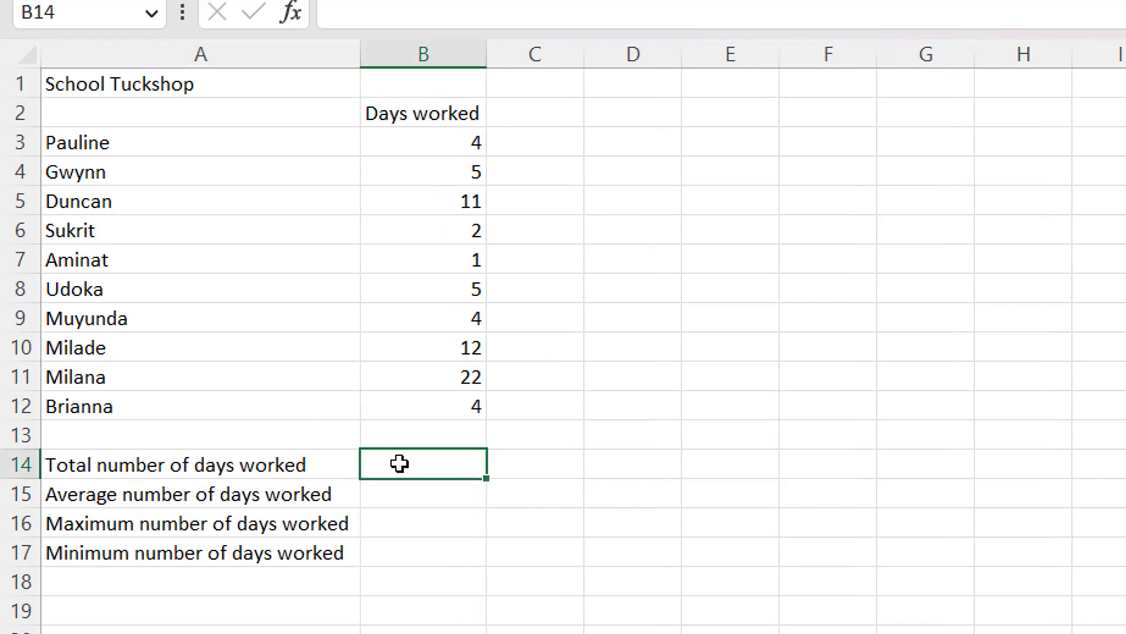
type("=")
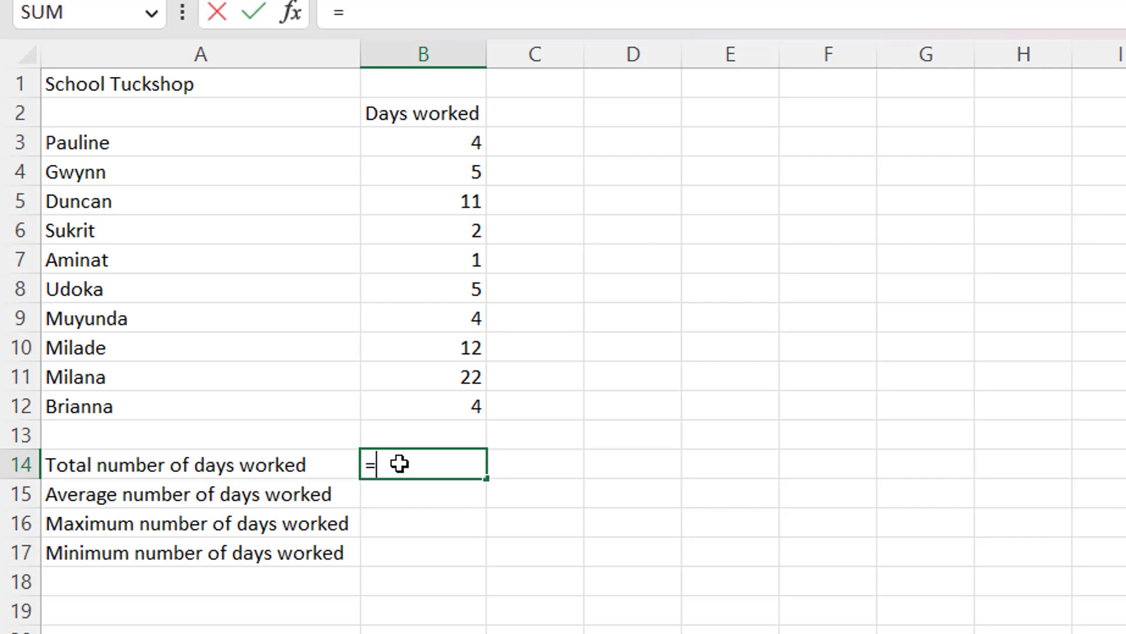
type("sim")
key("BackSpace")
key("BackSpace")
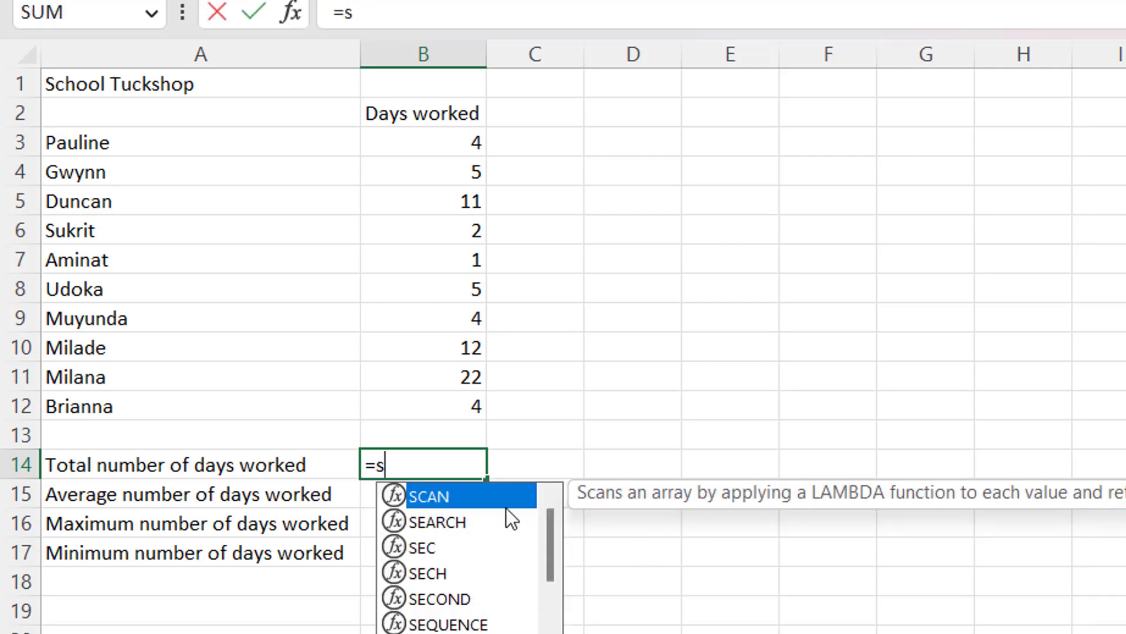
type("um")
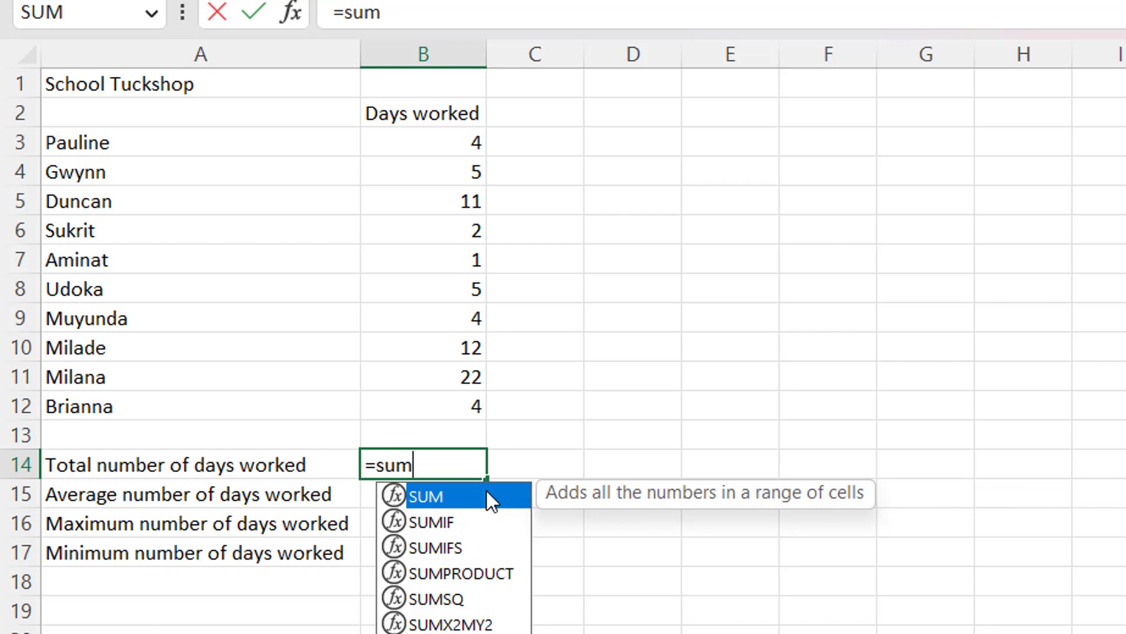
double_click(487, 494)
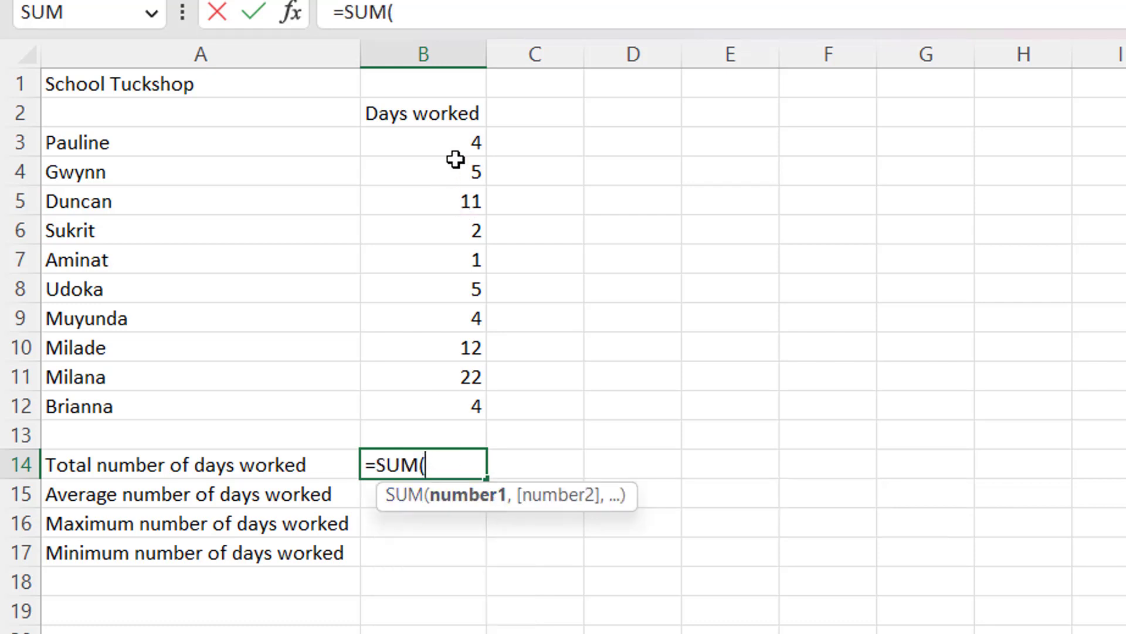
left_click(466, 145)
left_click_drag(467, 145, 457, 398)
key("Return")
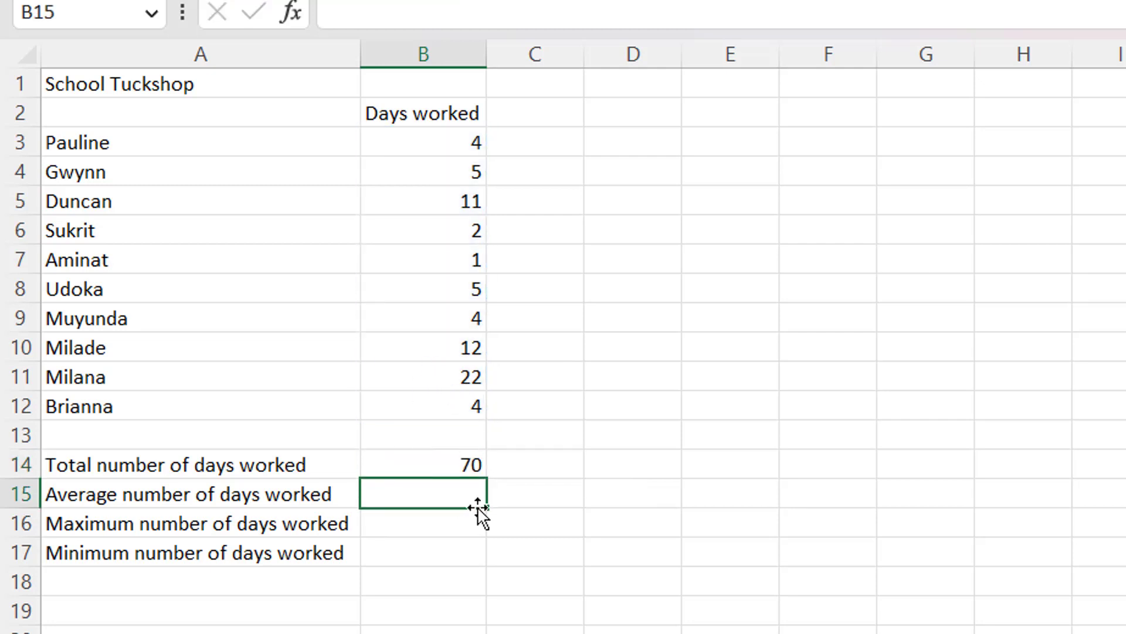
left_click(418, 466)
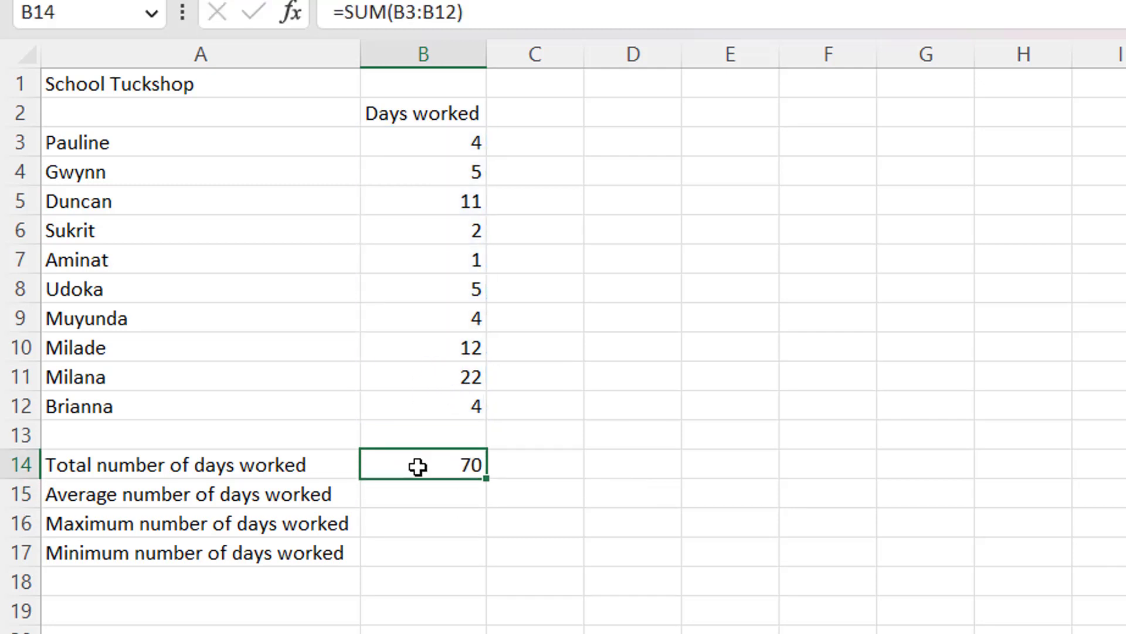
Enter =AVERAGE(B3:B12) in B15, giving 7.
left_click(425, 498)
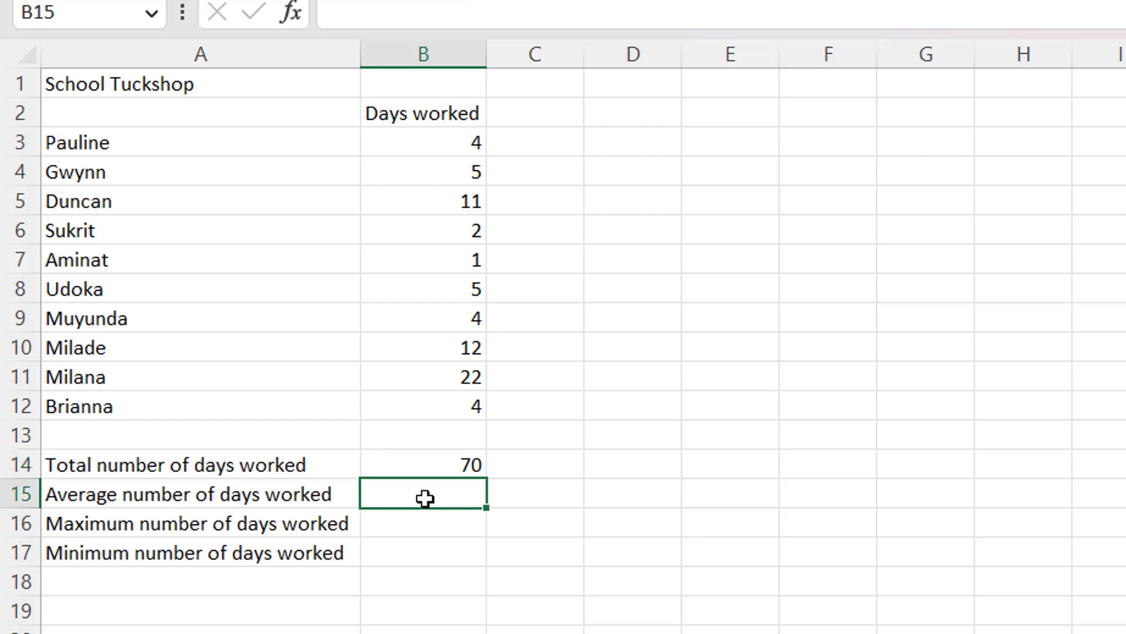
type("=aver")
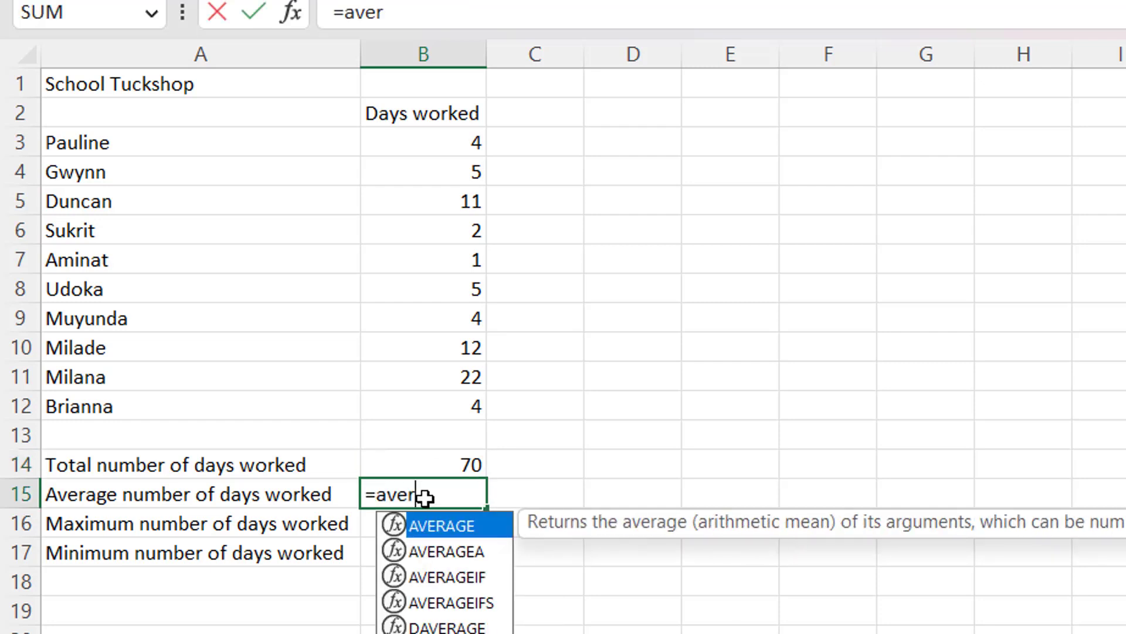
double_click(445, 524)
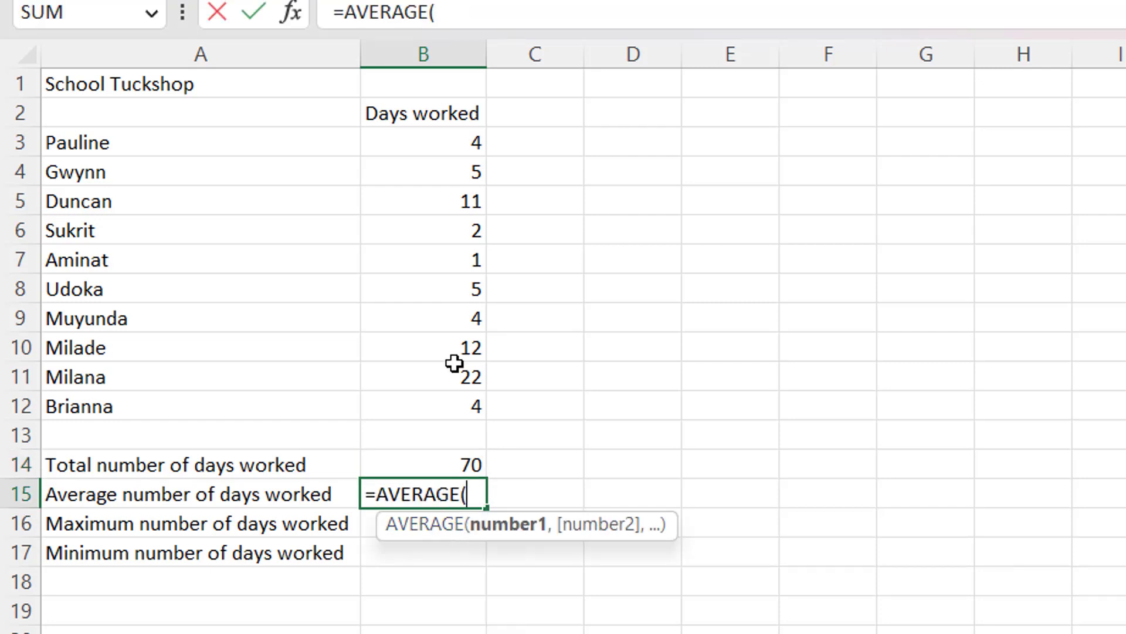
left_click_drag(467, 143, 451, 396)
key("Return")
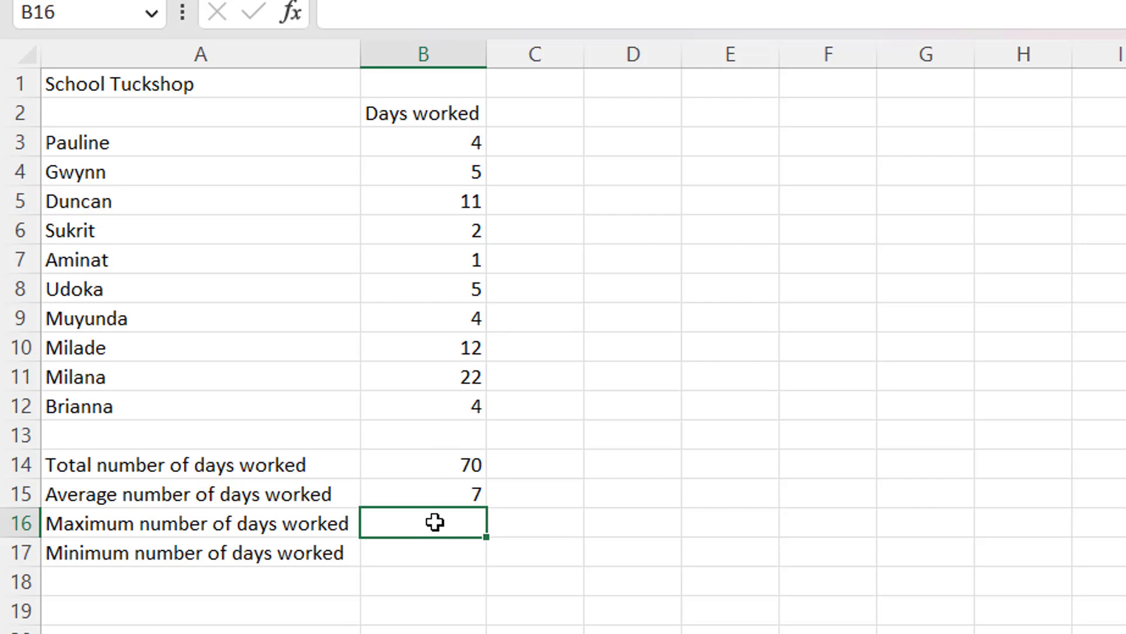
Enter =MAX(B3:B12) in B16, giving 22.
type("=")
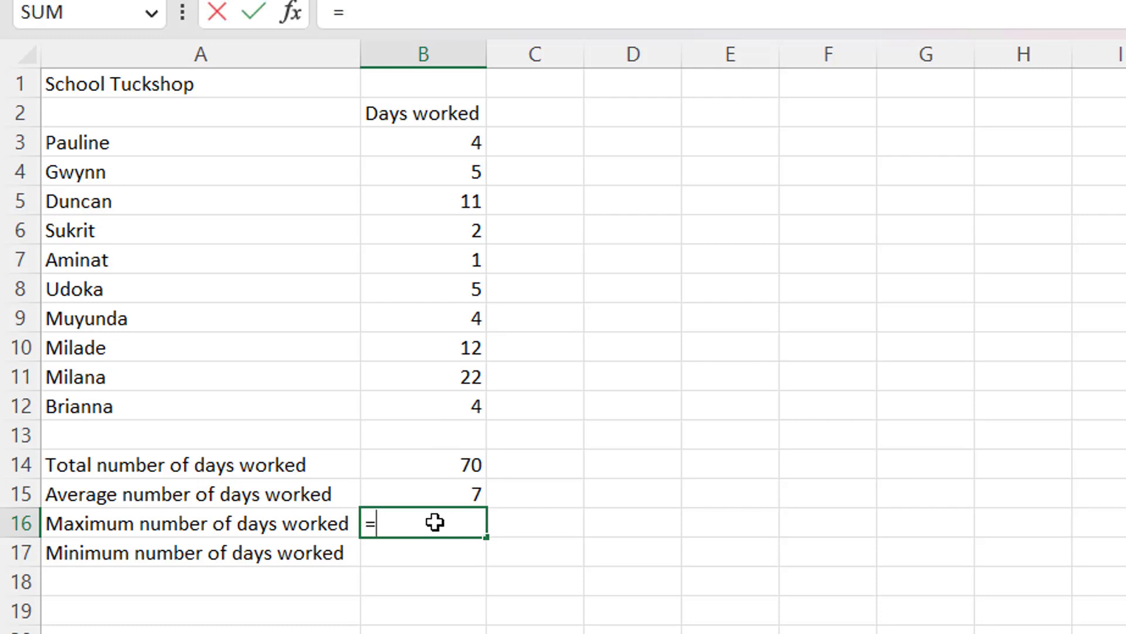
type("max")
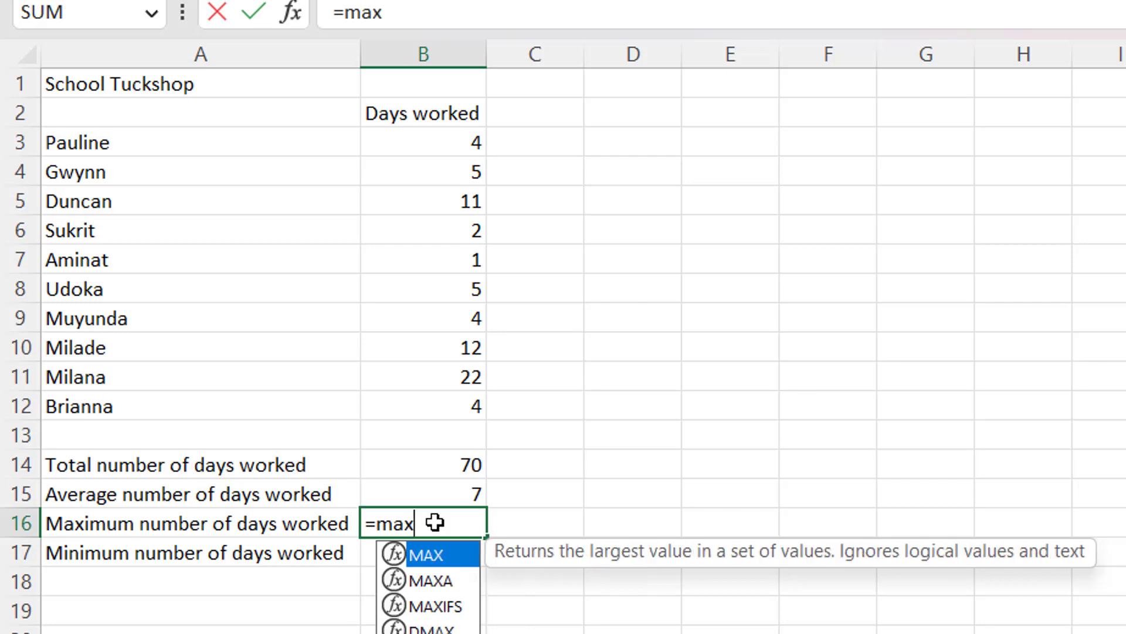
type("(")
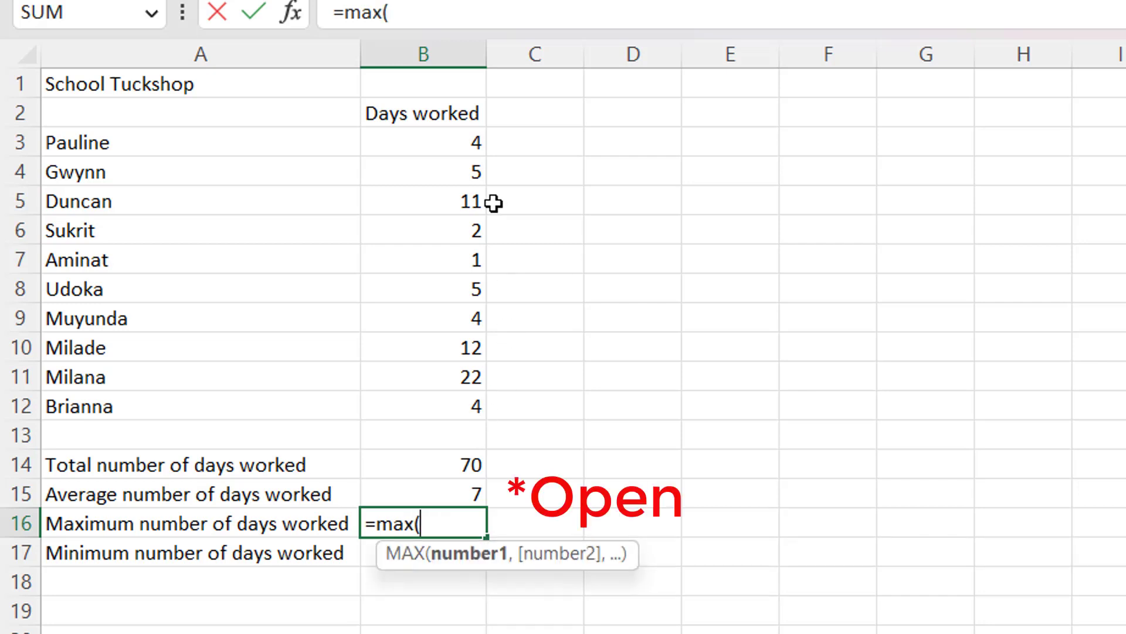
left_click(454, 147)
left_click_drag(455, 147, 452, 399)
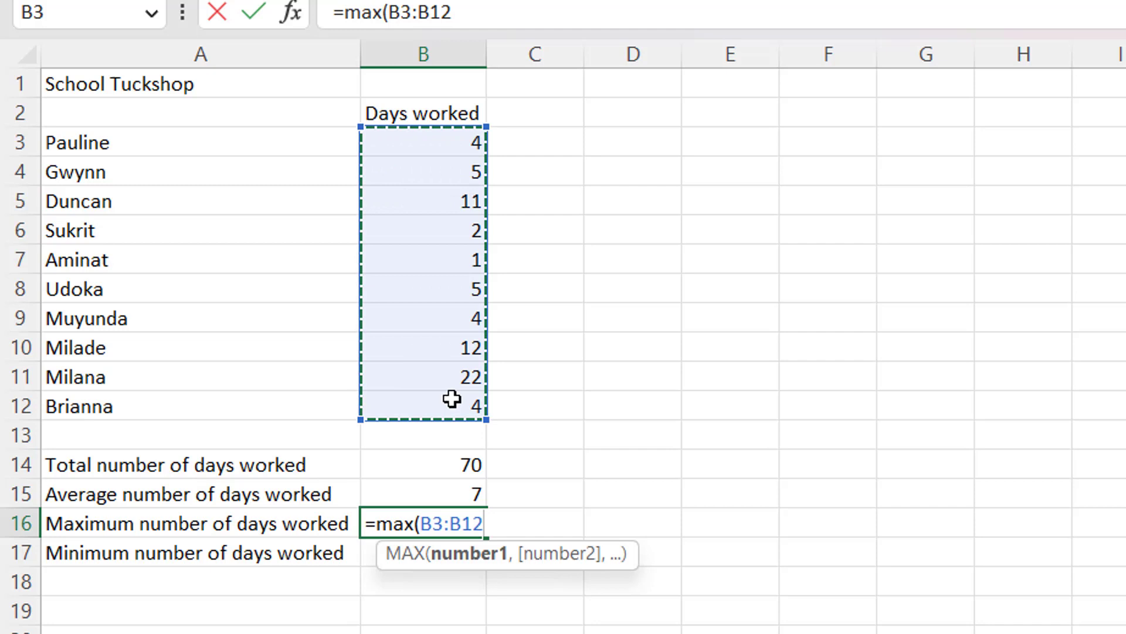
key("Return")
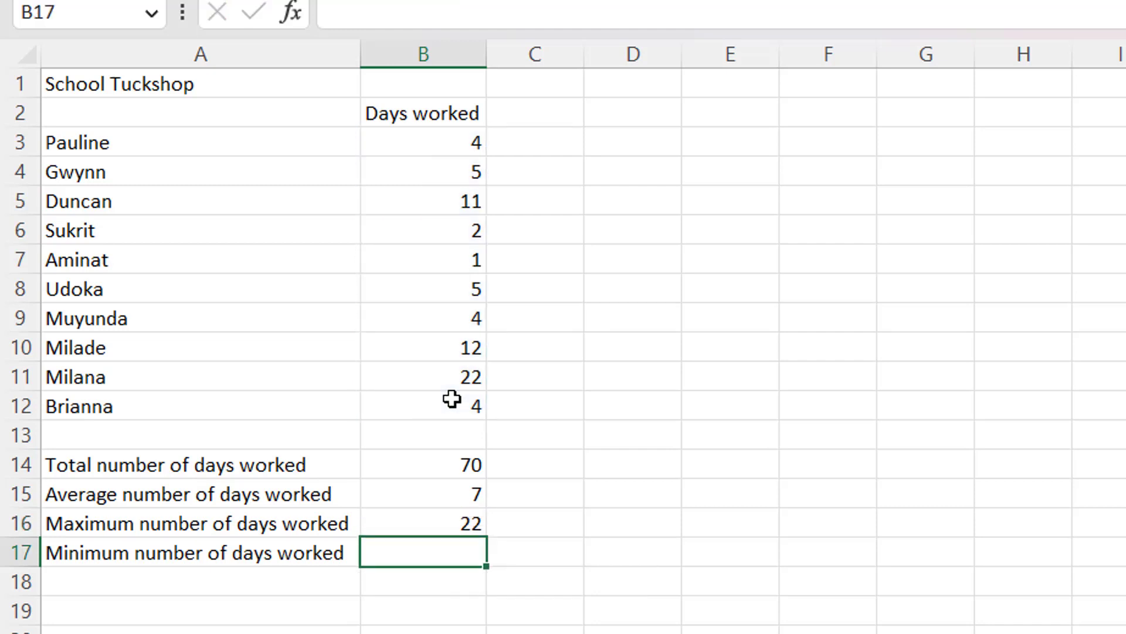
Enter =MIN(B3:B12) in B17 giving 1, then return to the instructions in Edge.
type("=")
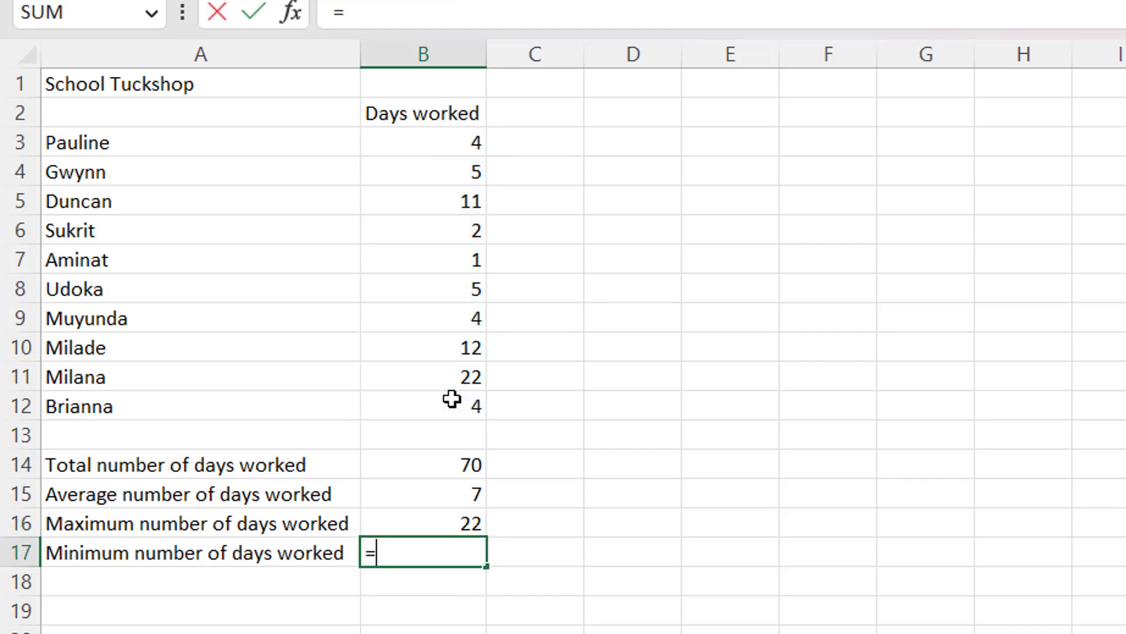
type("min")
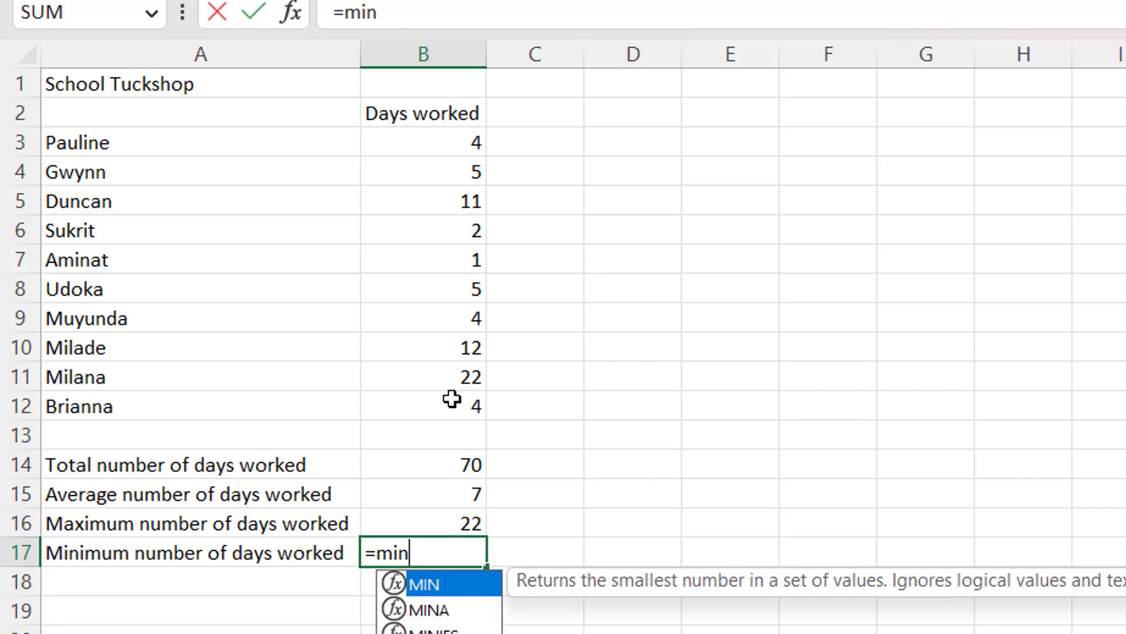
double_click(437, 586)
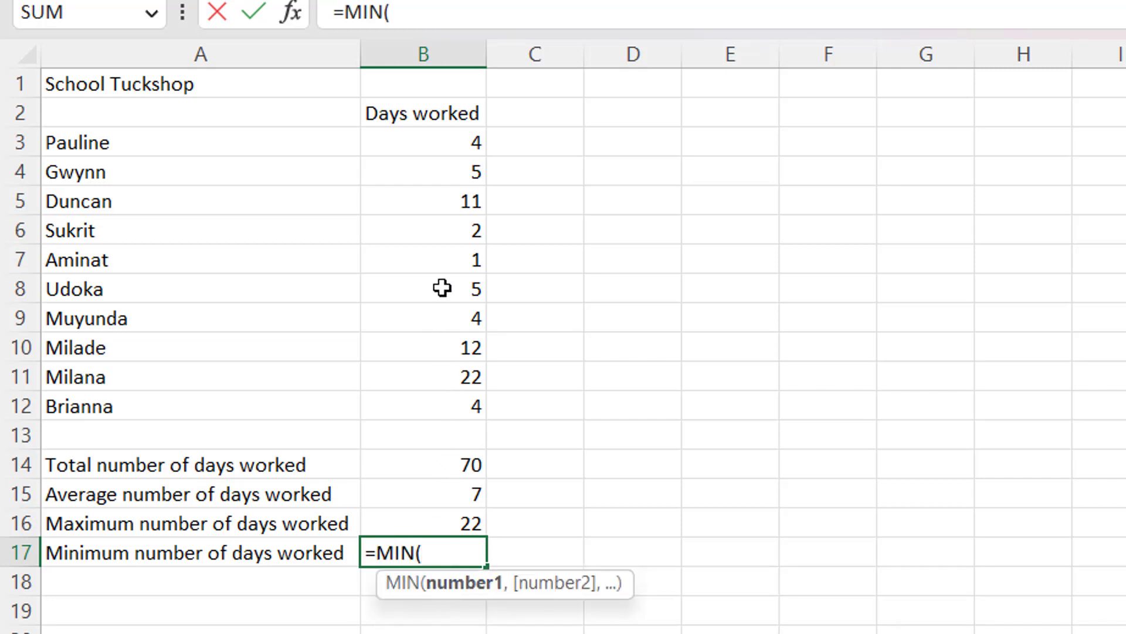
left_click_drag(465, 138, 435, 400)
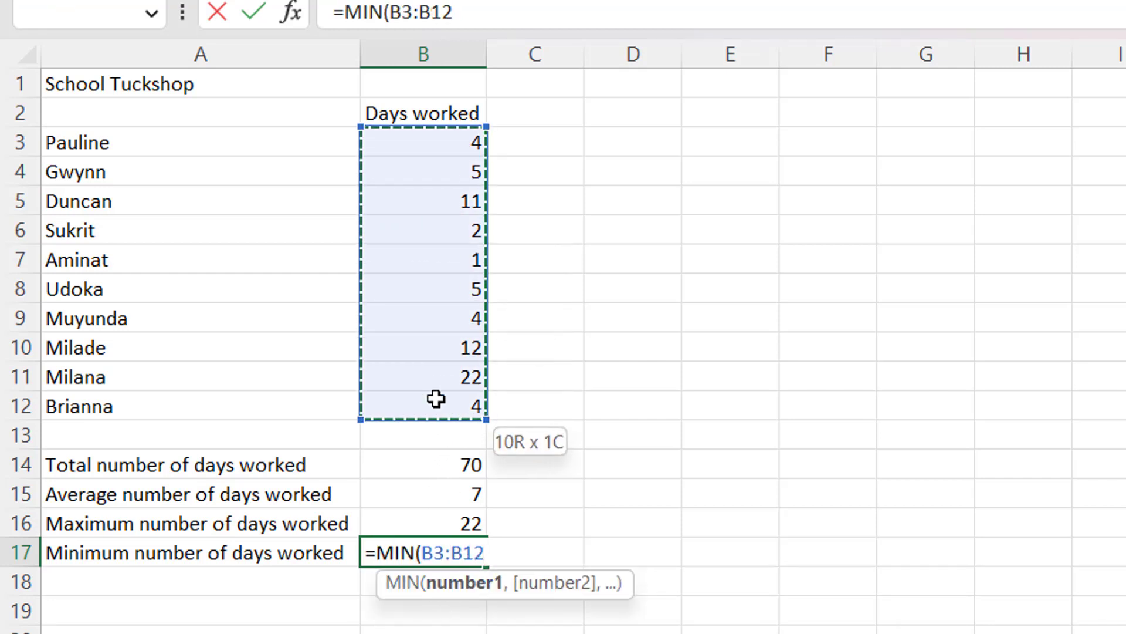
key("Return")
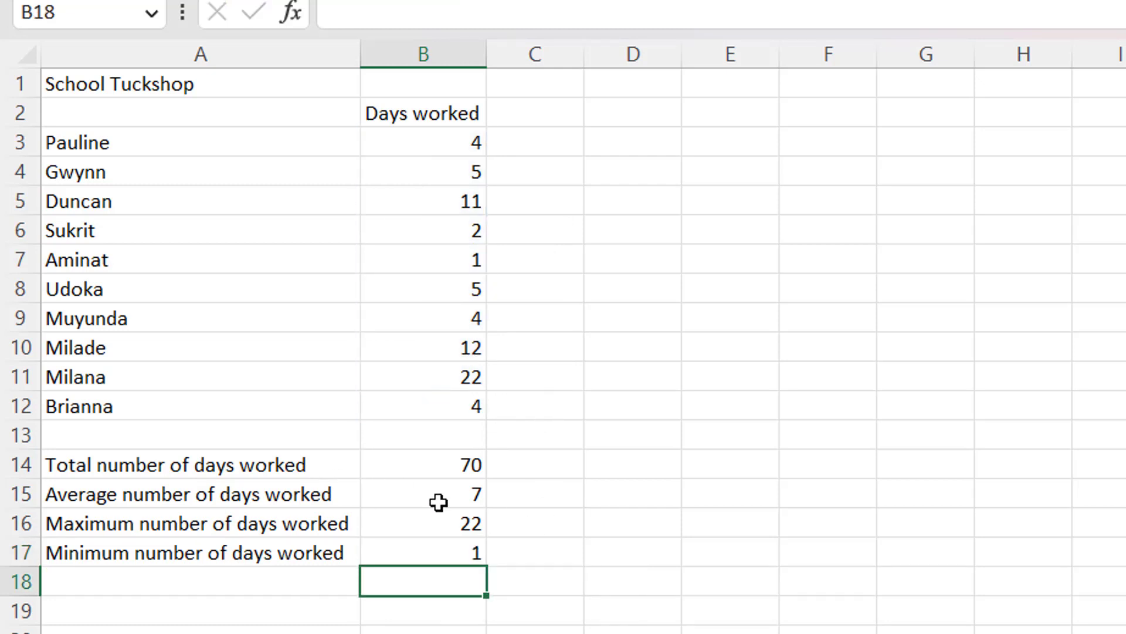
left_click_drag(450, 470, 455, 526)
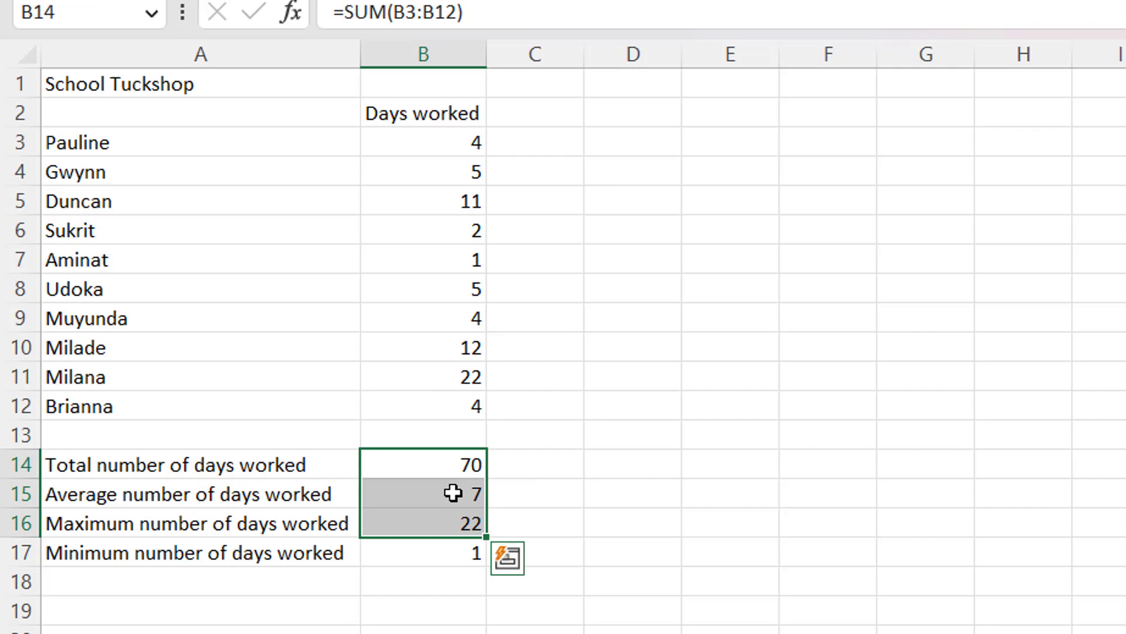
left_click(449, 470)
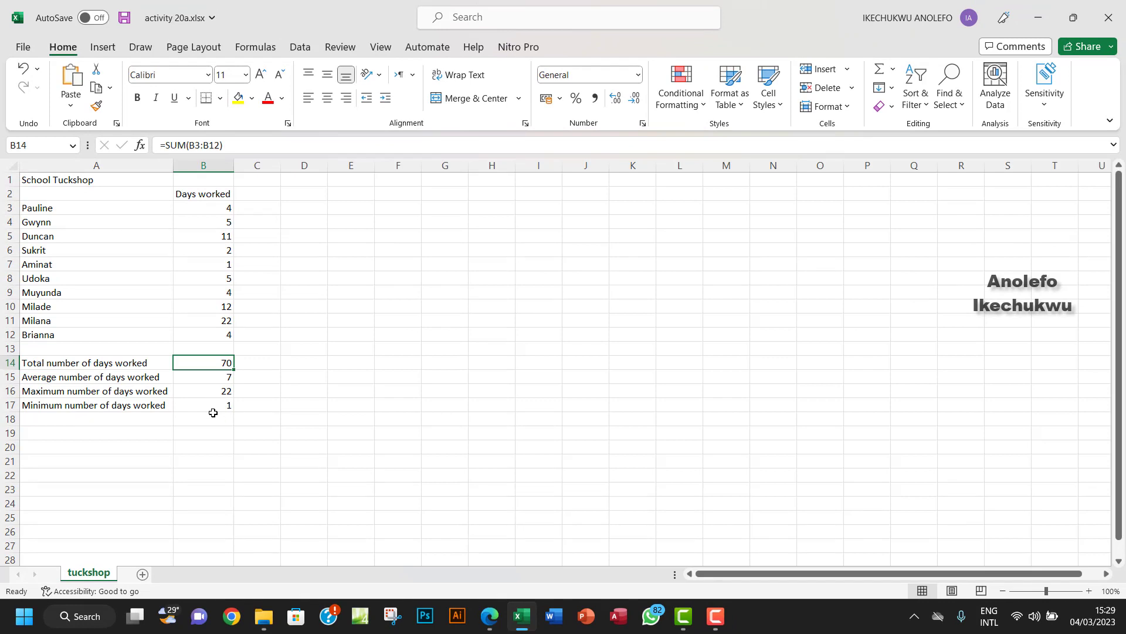
left_click(490, 617)
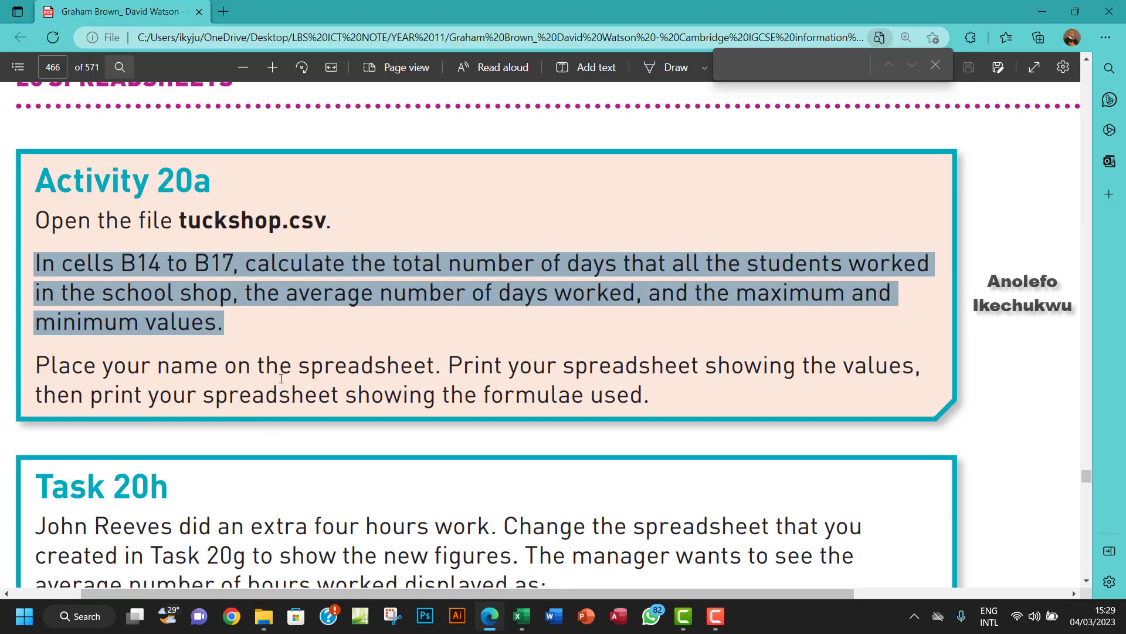
Deselect the highlighted PDF paragraph and go back to the Excel workbook.
left_click(397, 372)
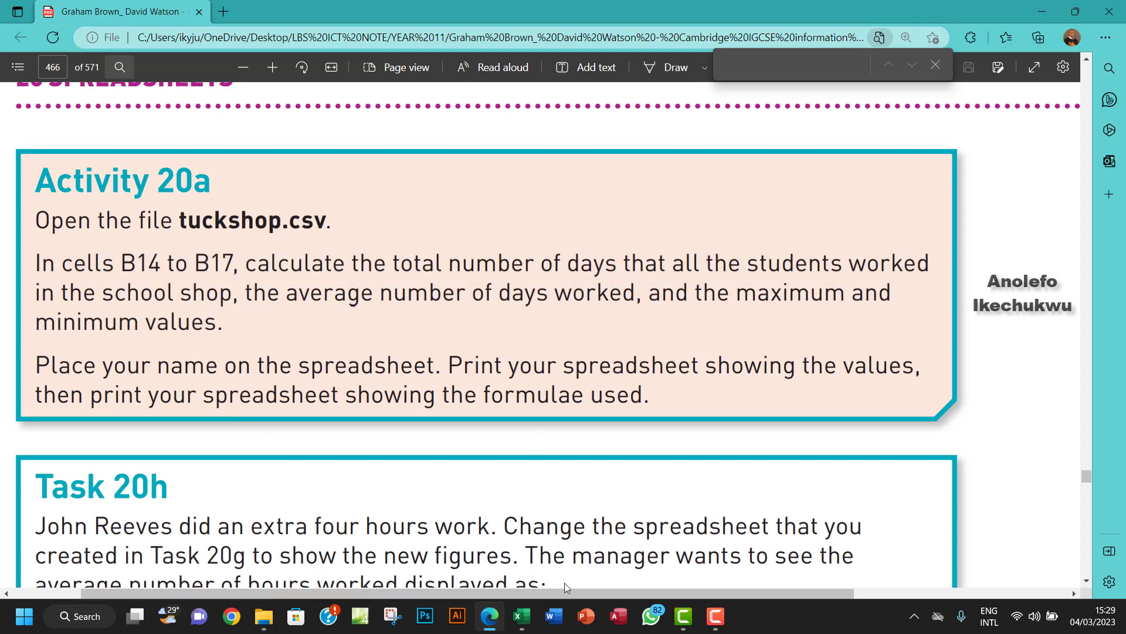
left_click(520, 616)
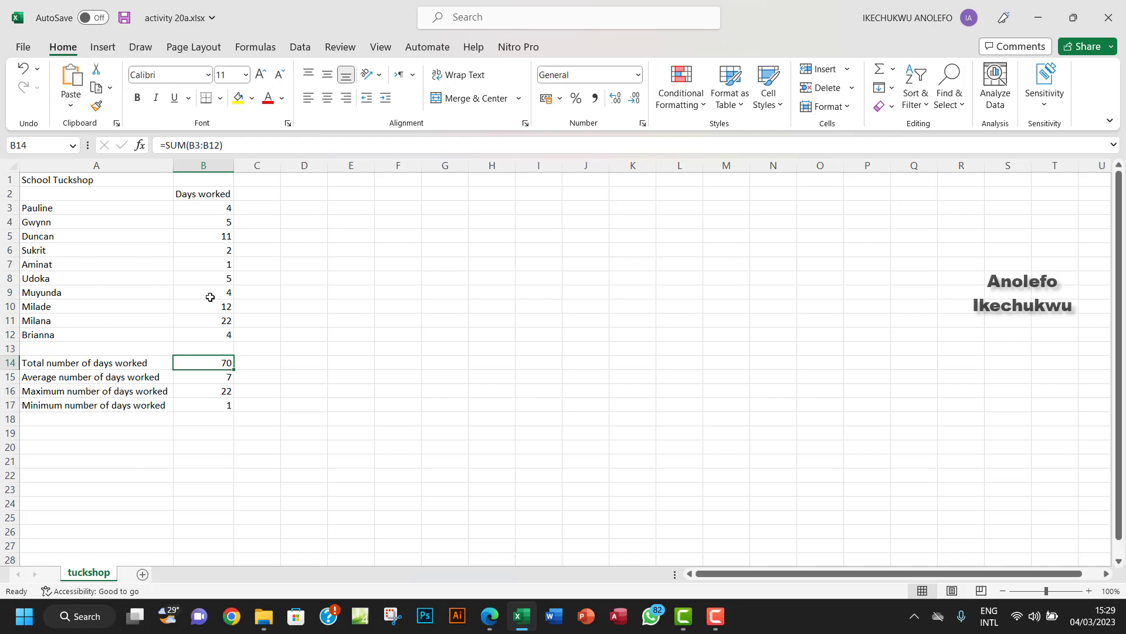
Open the page header for editing via Insert > Text > Header & Footer.
left_click(107, 50)
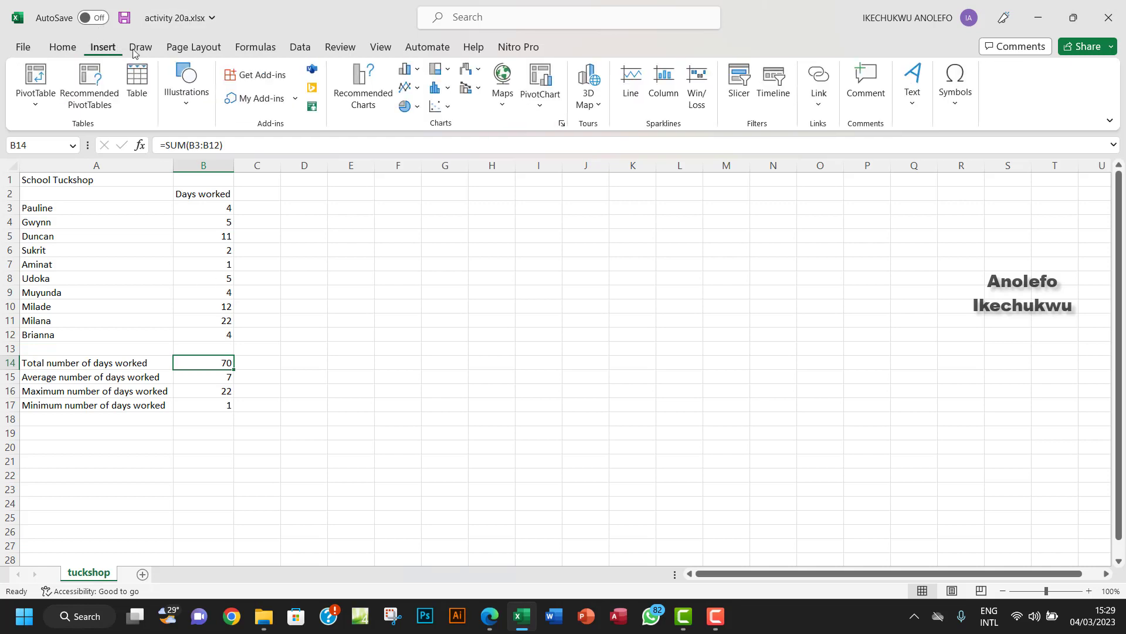
left_click(918, 111)
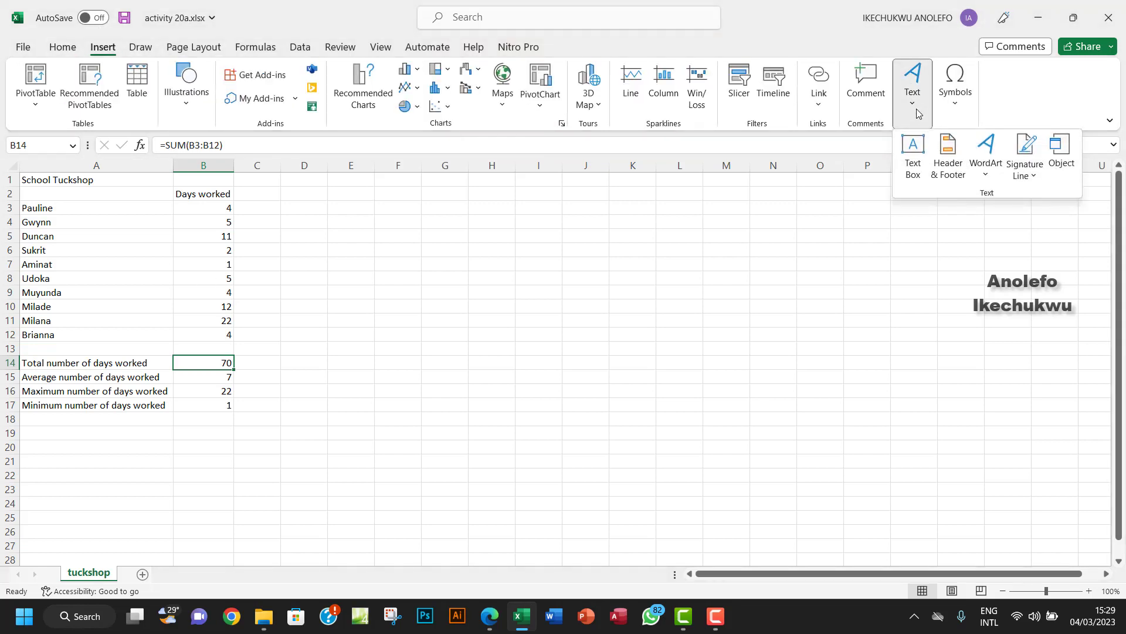
left_click(918, 112)
left_click(917, 110)
left_click(949, 172)
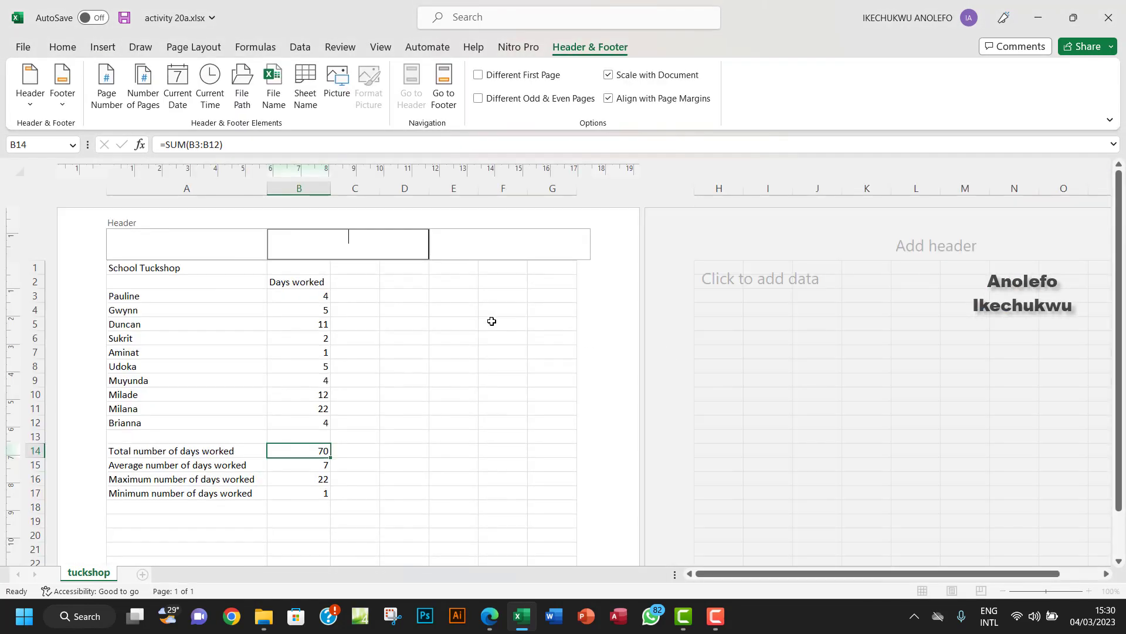
left_click(490, 617)
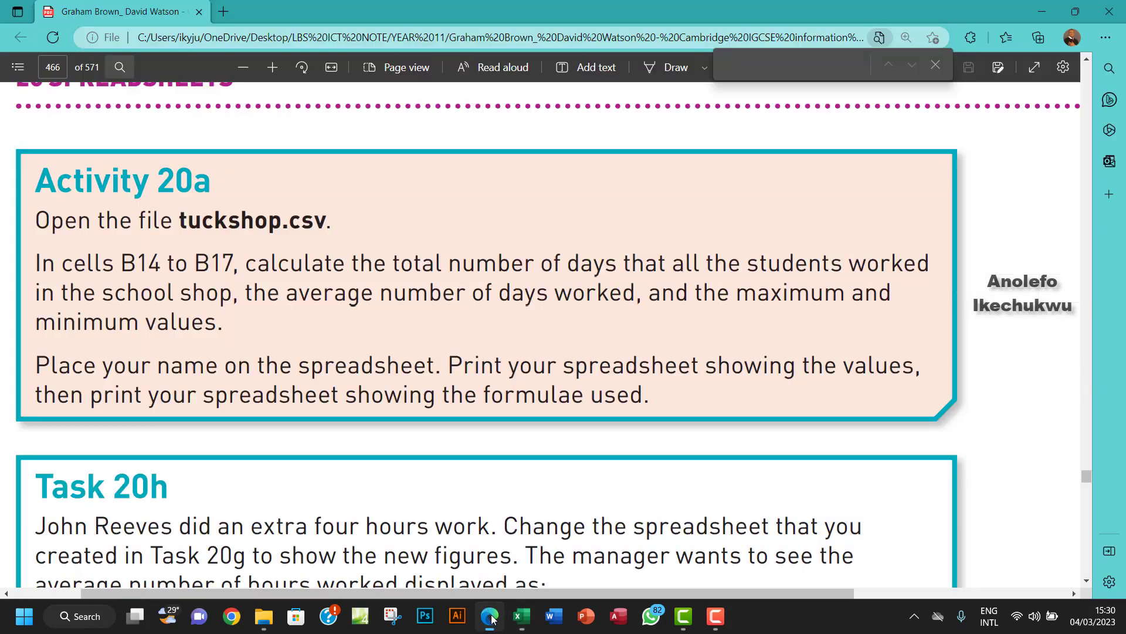
left_click(490, 616)
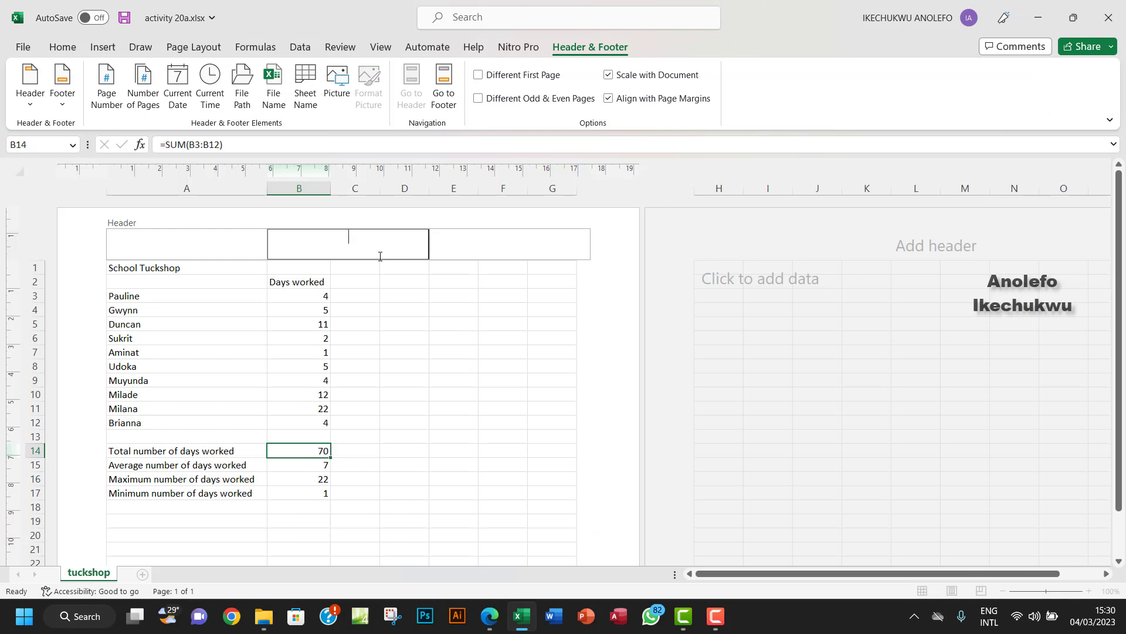
Type the student's full name in the centre header and return to Normal view.
left_click(369, 328)
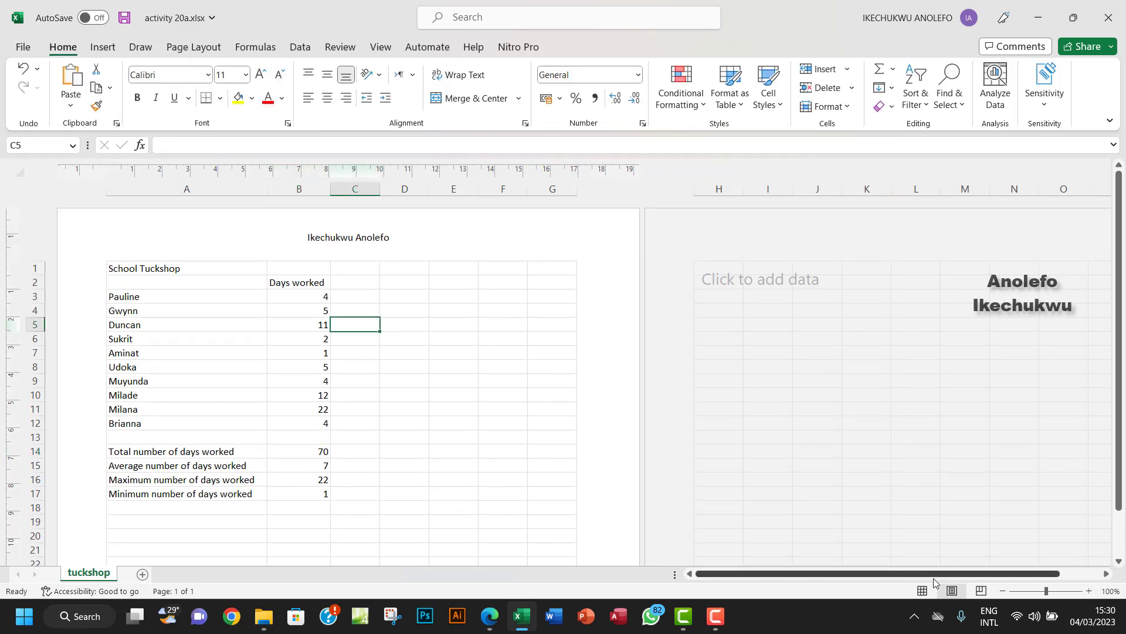
left_click(923, 590)
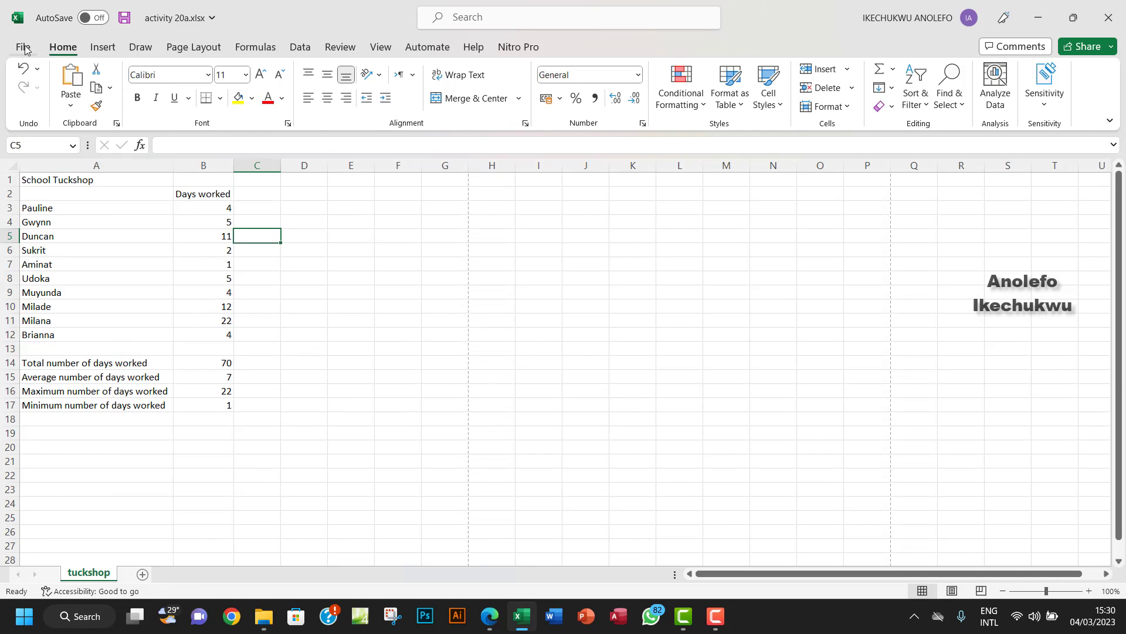
left_click(490, 616)
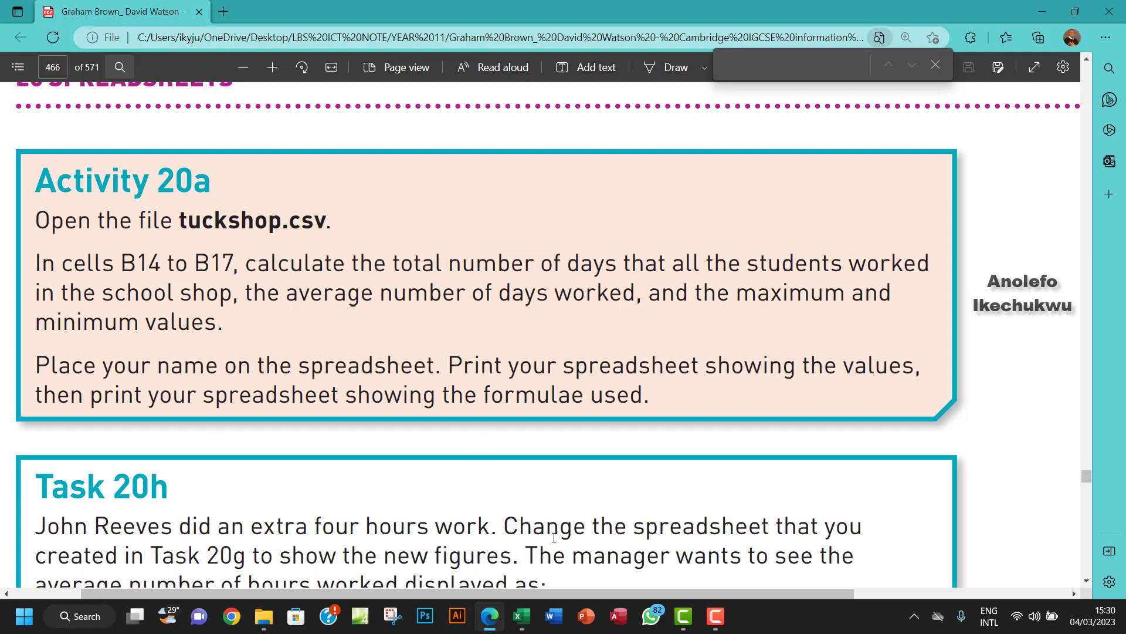
mouse_move(688, 627)
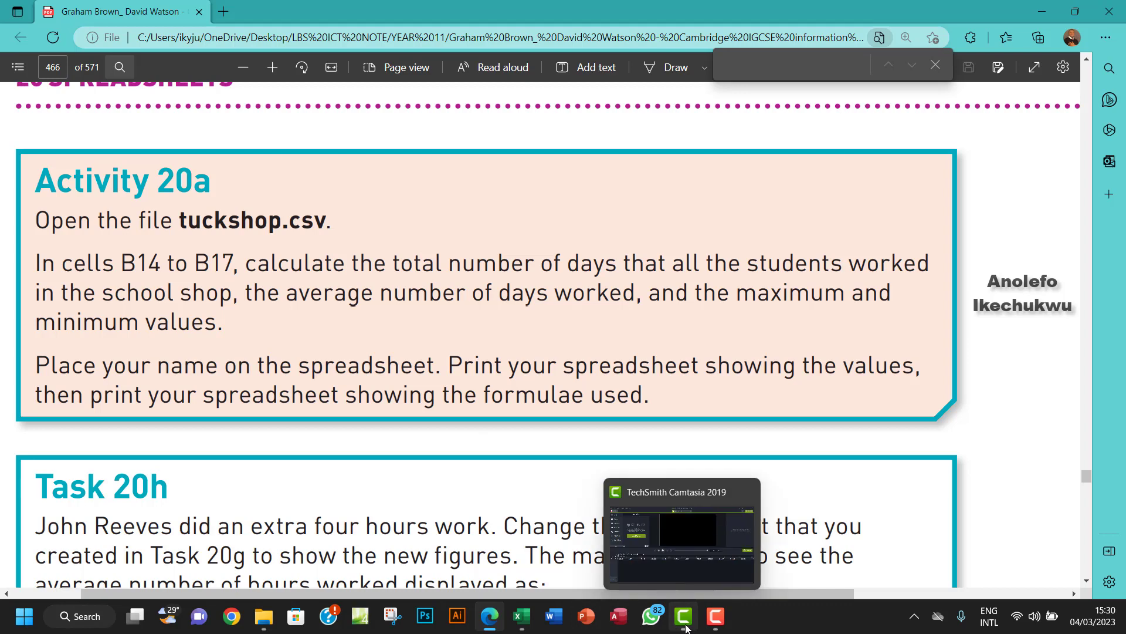
left_click(523, 616)
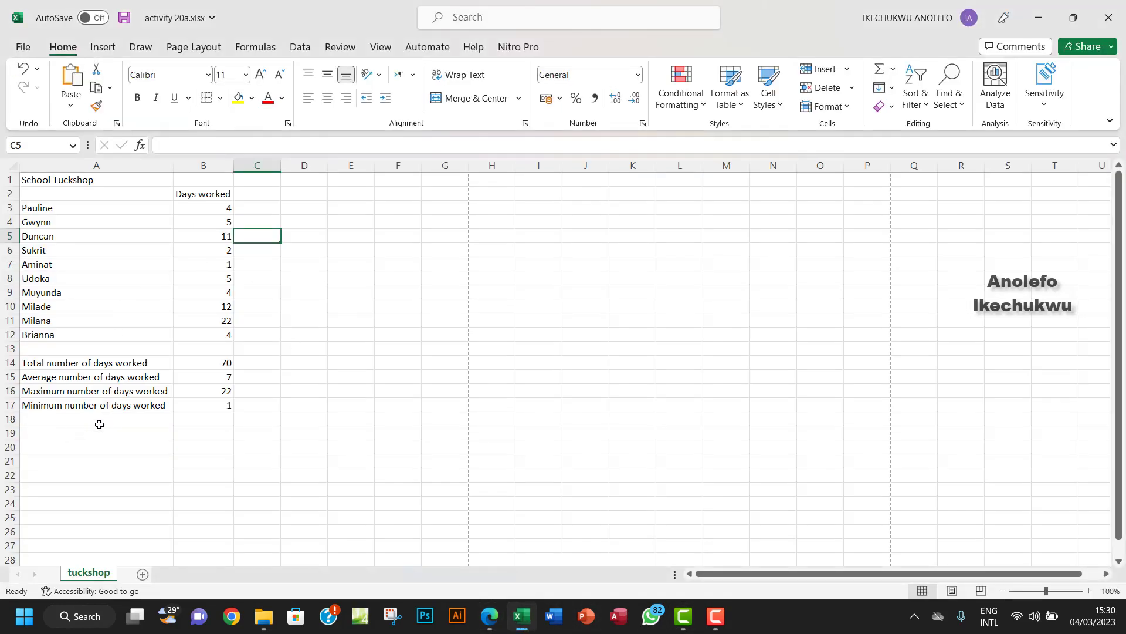
Type the student's full name into cell A19 below the totals.
left_click(83, 437)
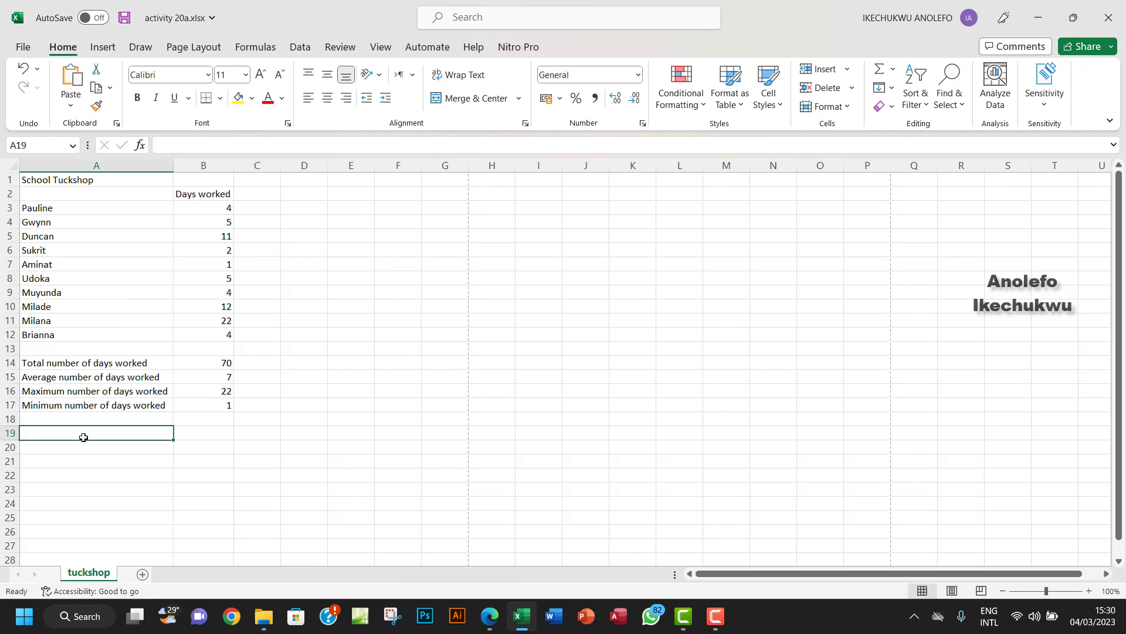
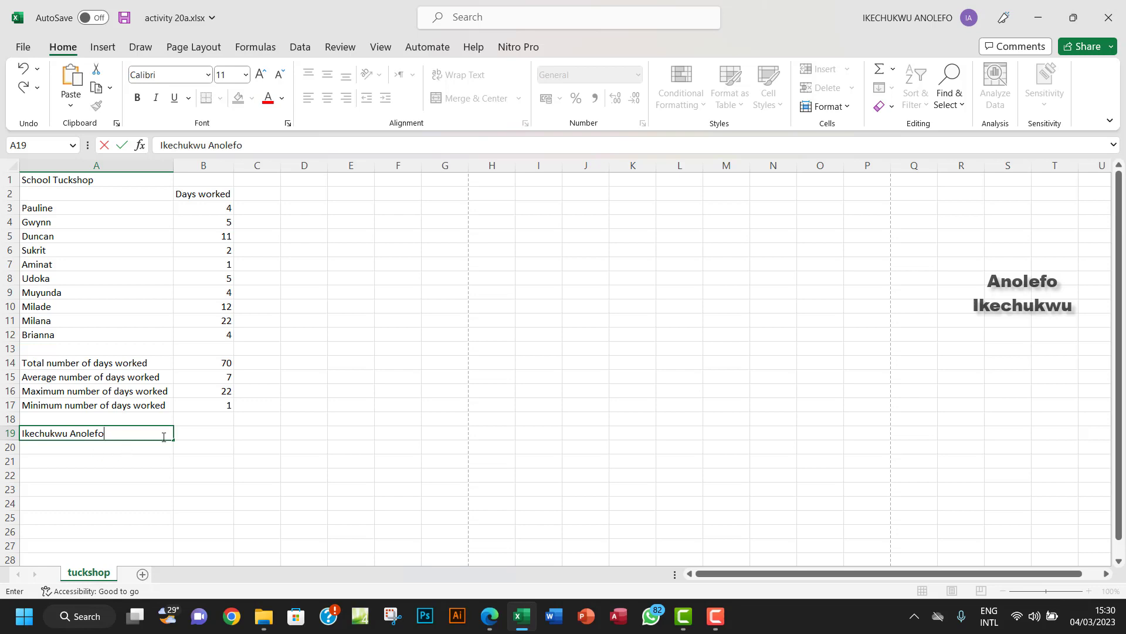
left_click(205, 434)
left_click(62, 434)
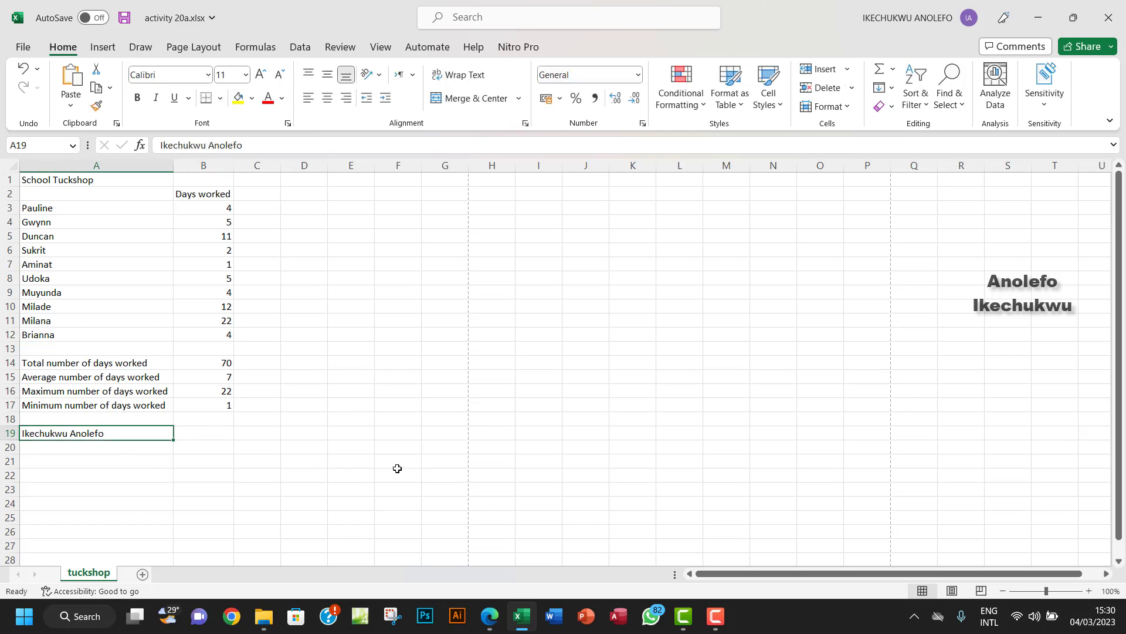
left_click(491, 619)
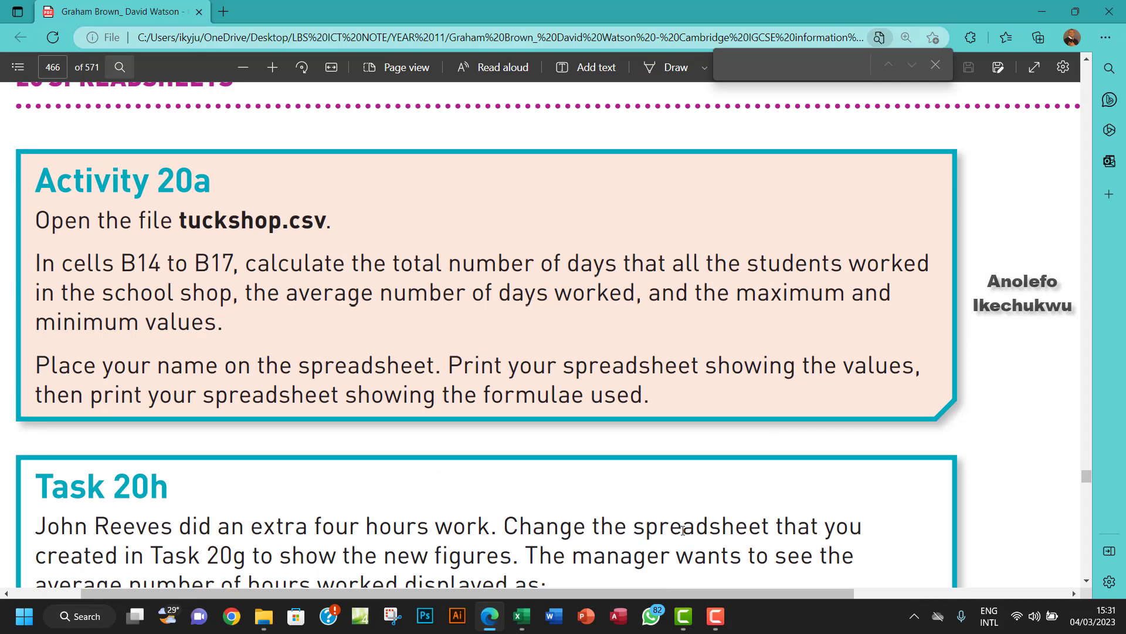
left_click(520, 616)
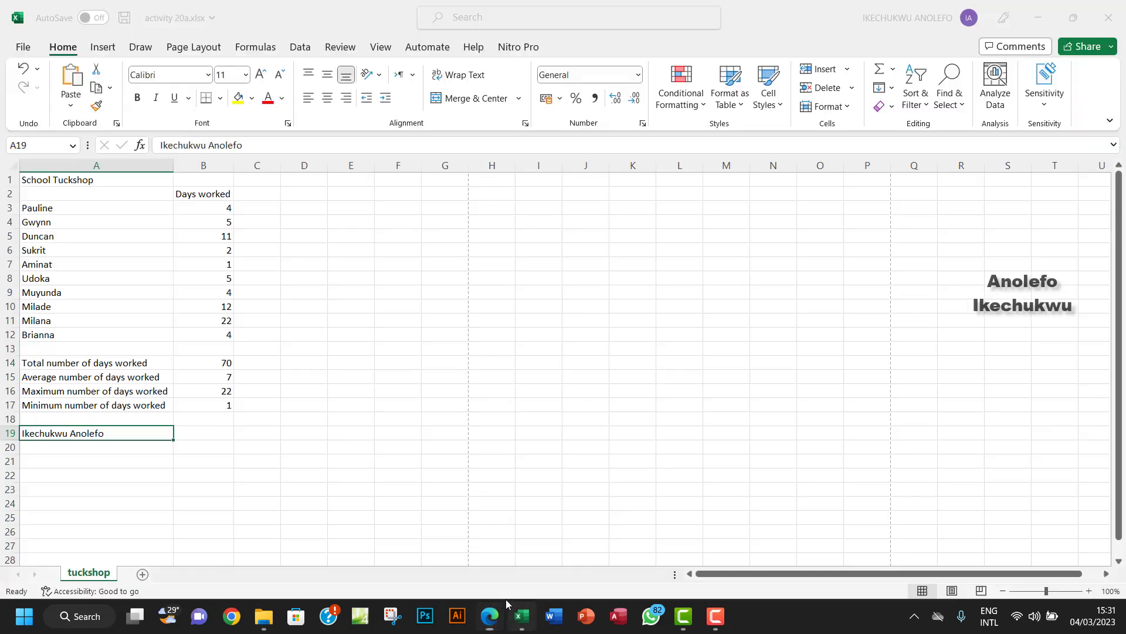
Open File > Print to preview the tuckshop sheet on one page.
left_click(22, 50)
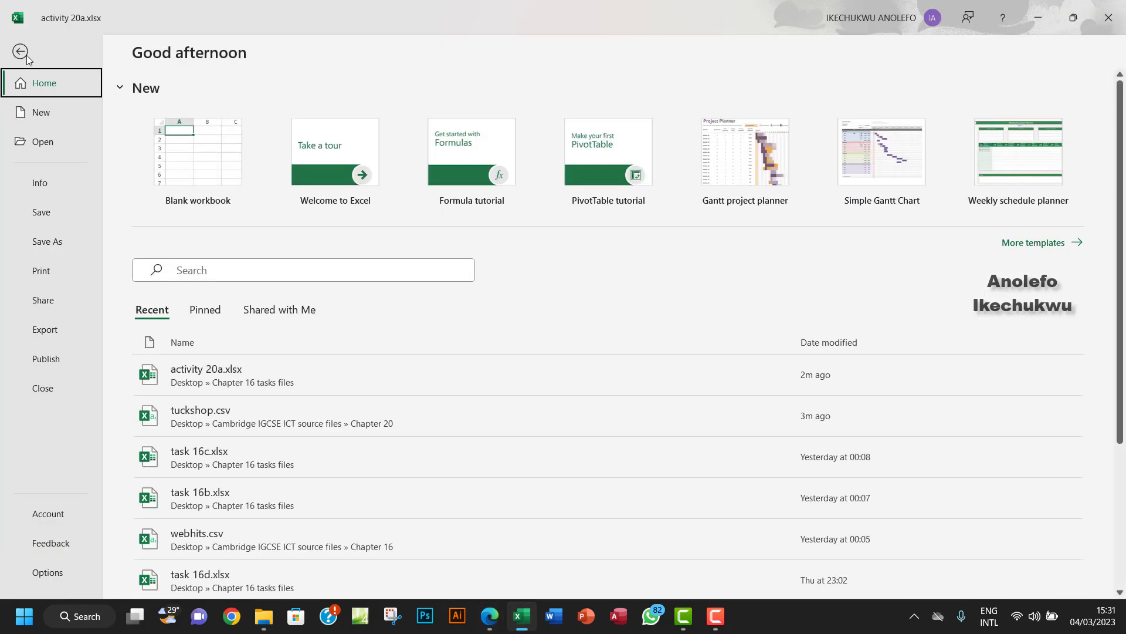
left_click(42, 270)
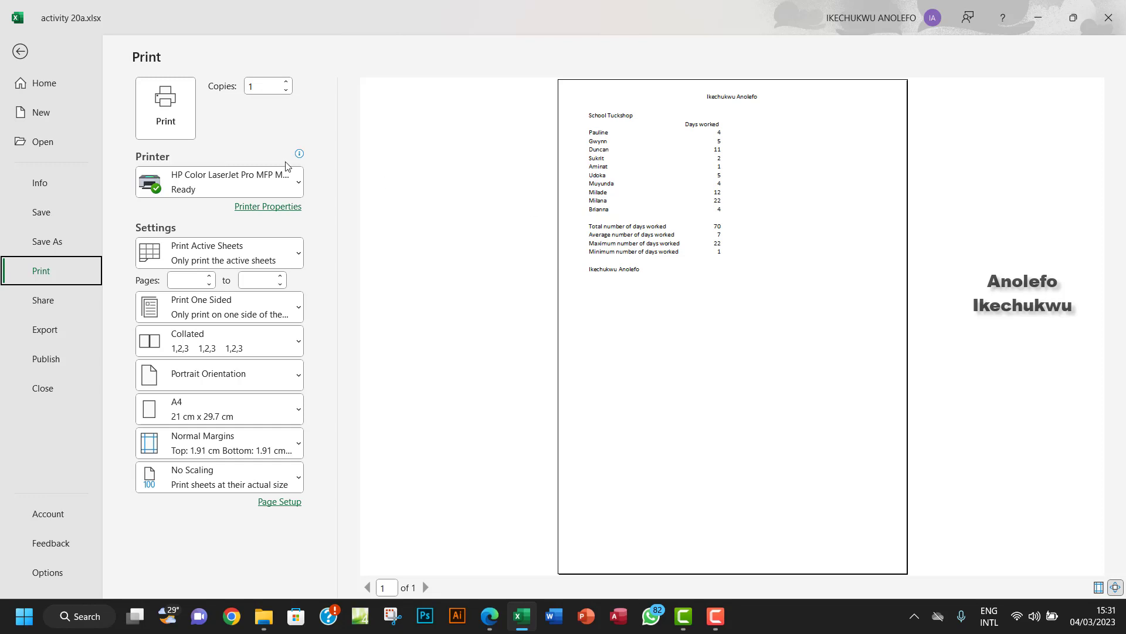
Leave the print preview, reread the instruction about printing formulae in the PDF, then return to Excel.
left_click(21, 53)
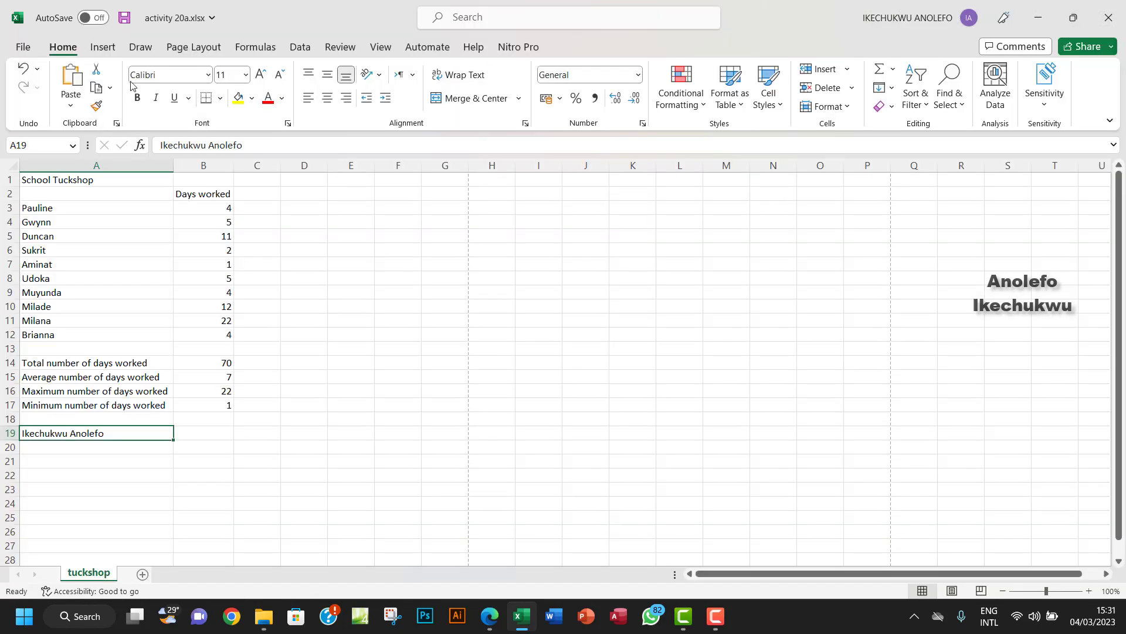
left_click(490, 623)
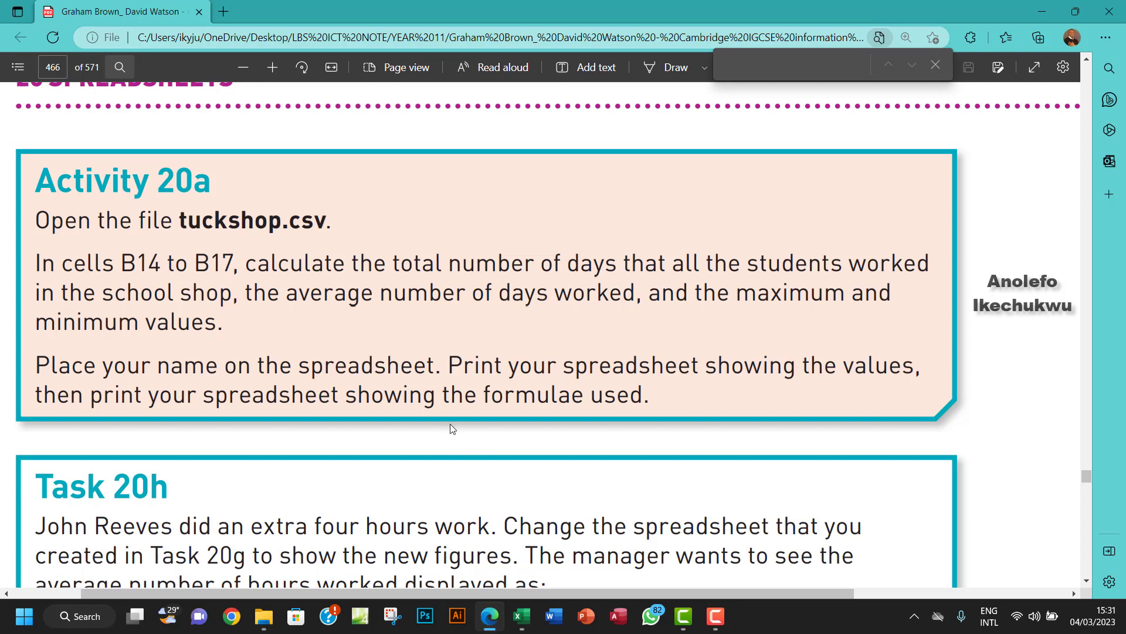
left_click_drag(482, 396, 584, 397)
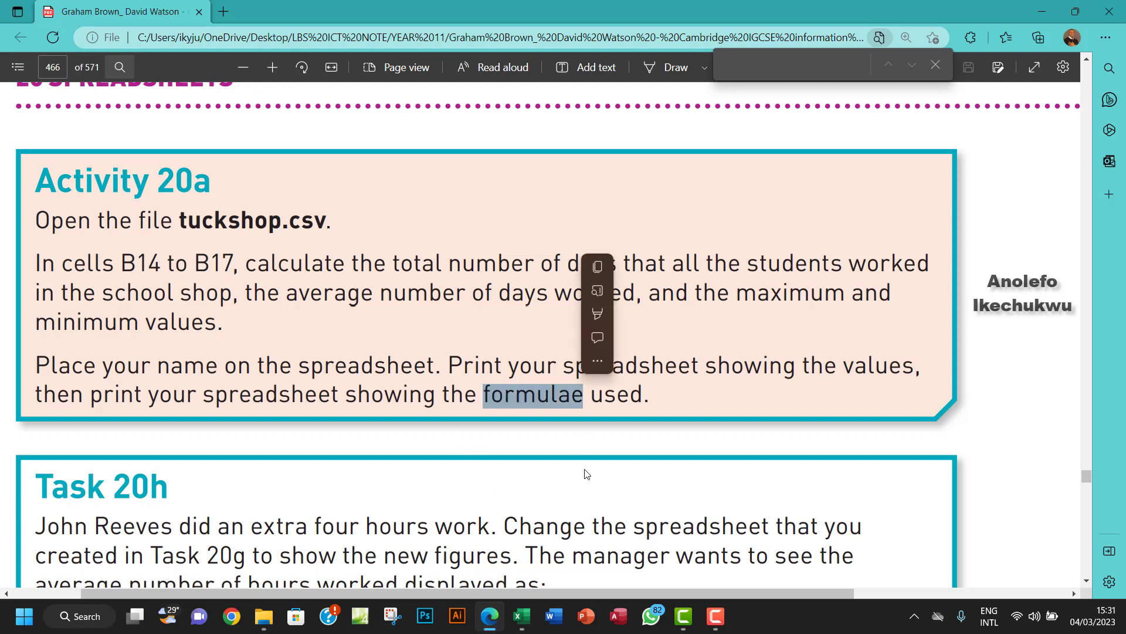
left_click(524, 617)
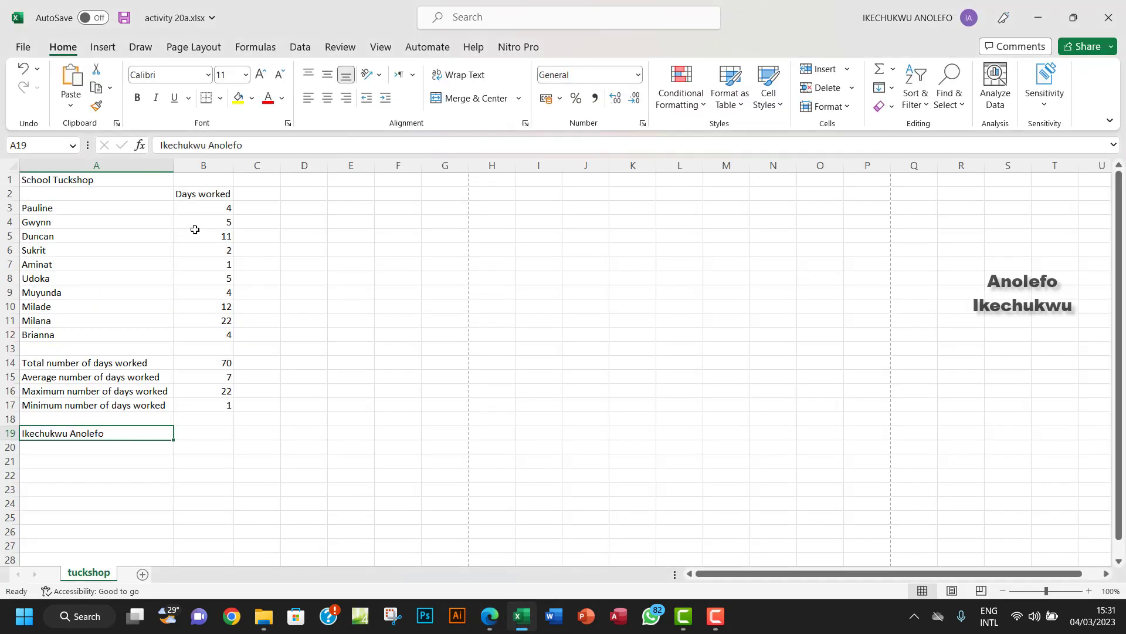
Turn on Show Formulas so B14:B17 display =SUM(B3:B12) and the others, and narrow column A.
left_click(261, 53)
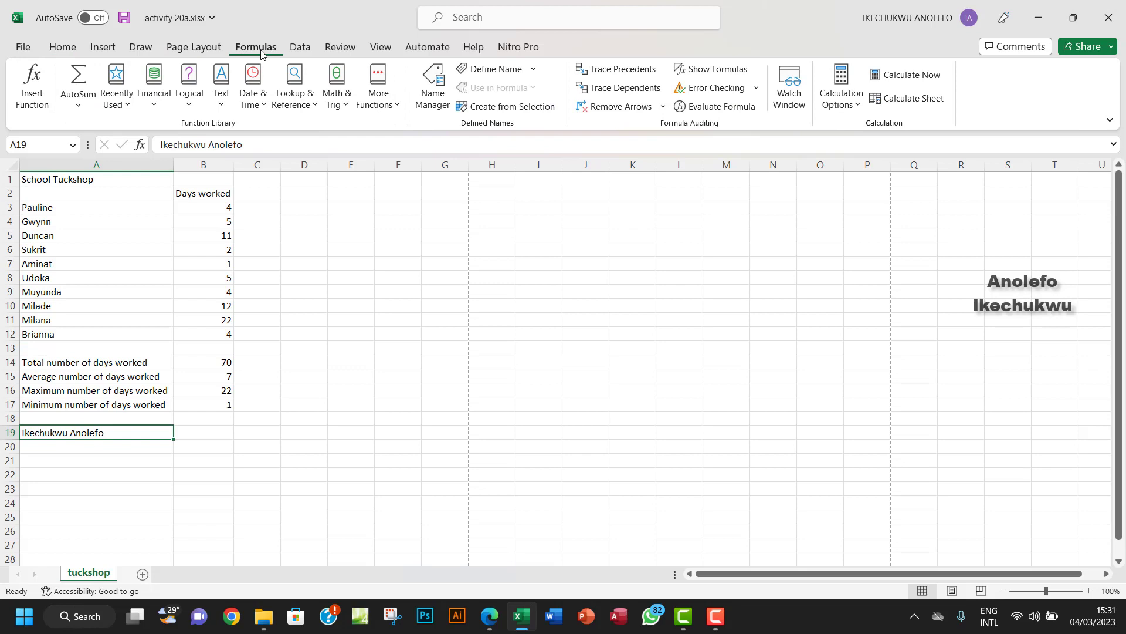
left_click(725, 75)
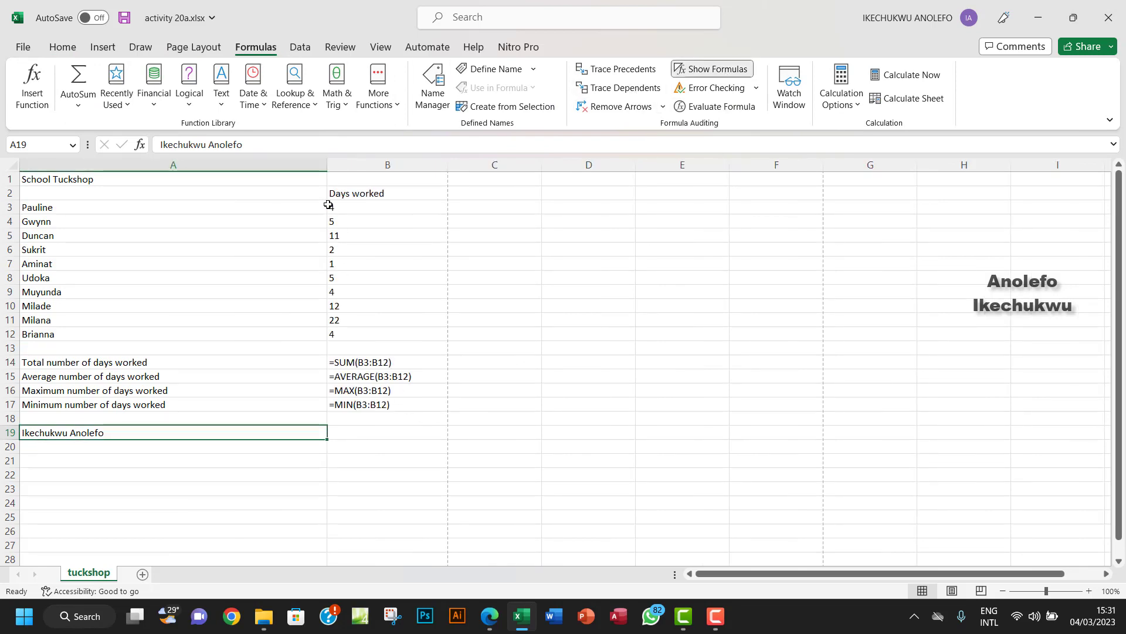
left_click_drag(327, 165, 179, 228)
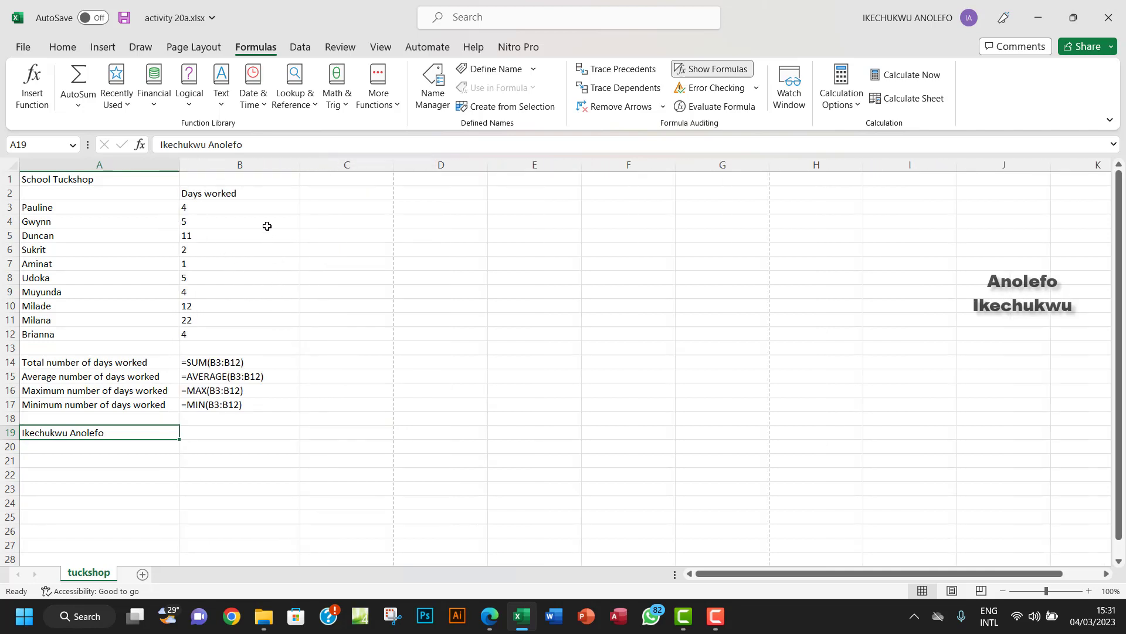
left_click(22, 50)
left_click(41, 271)
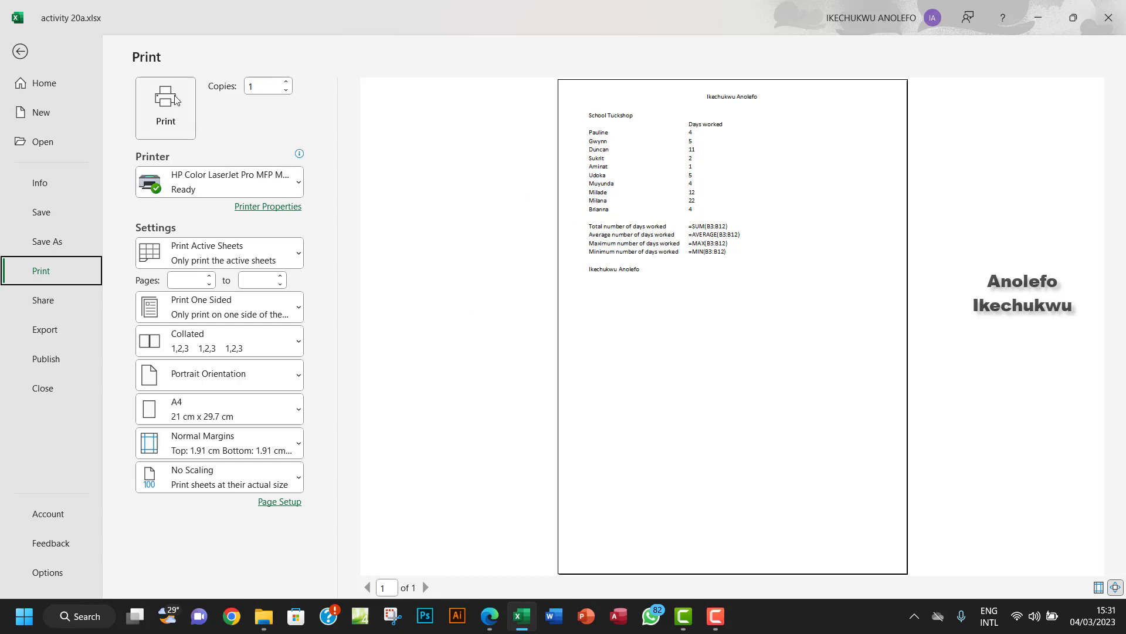
left_click(20, 51)
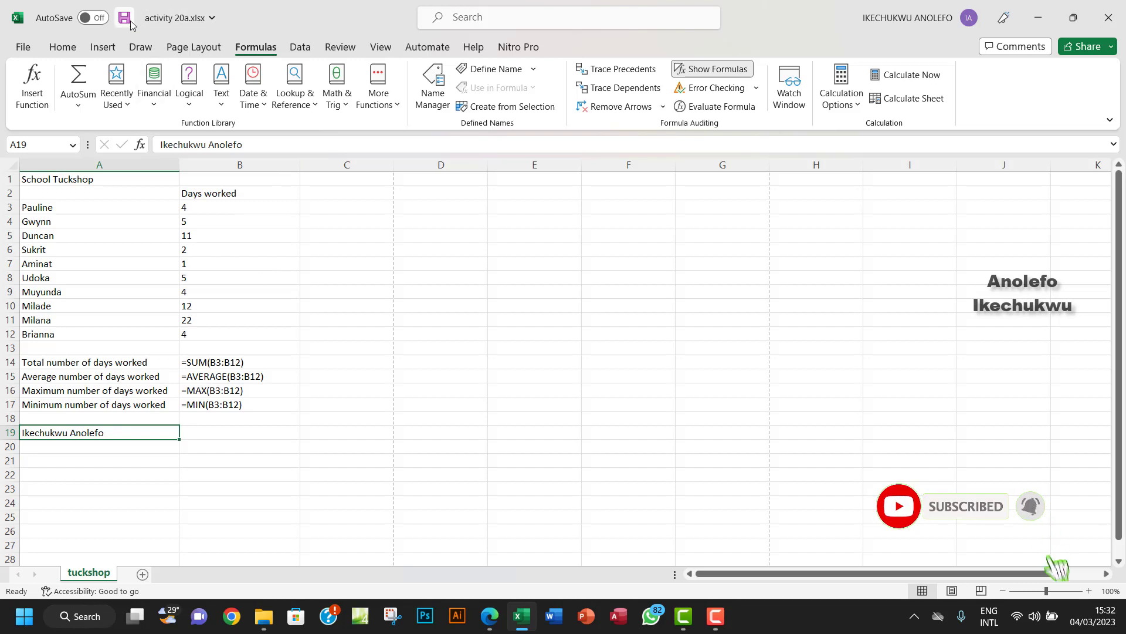